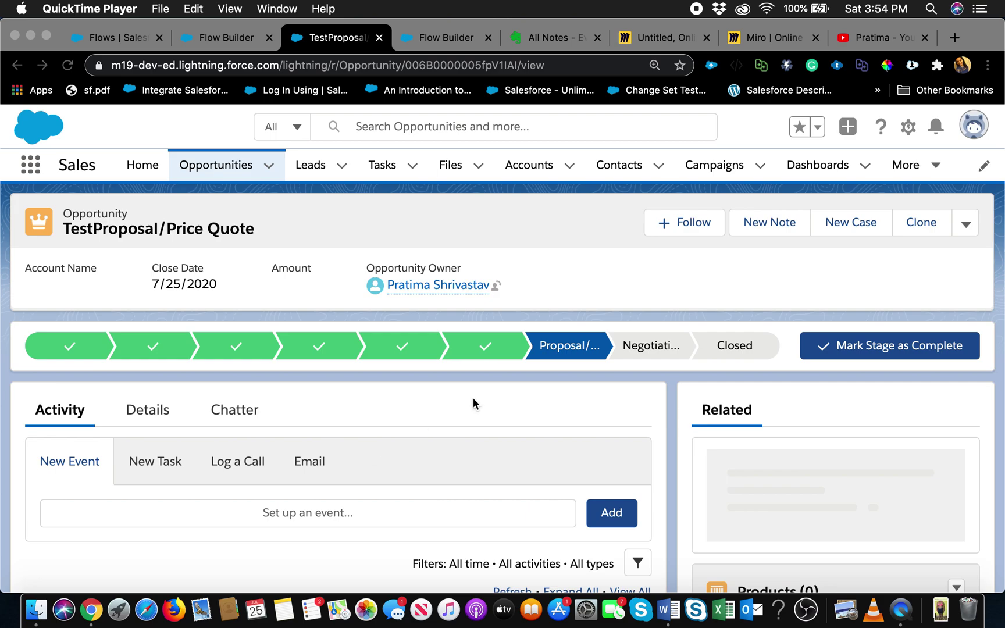
# Select the fourth stage in the TestProposal opportunity's path
pyautogui.click(318, 346)
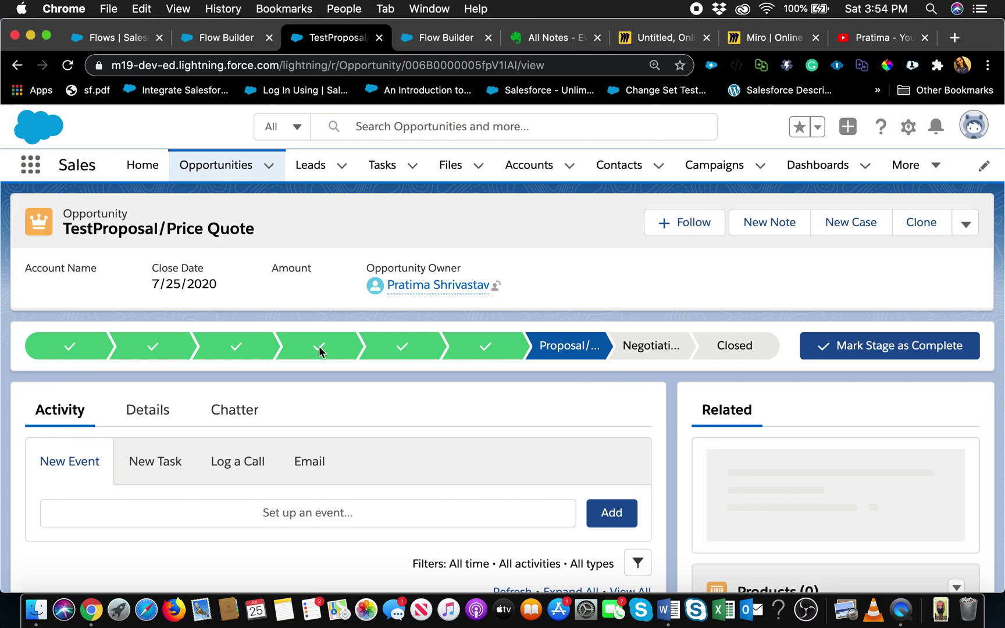
pyautogui.click(319, 346)
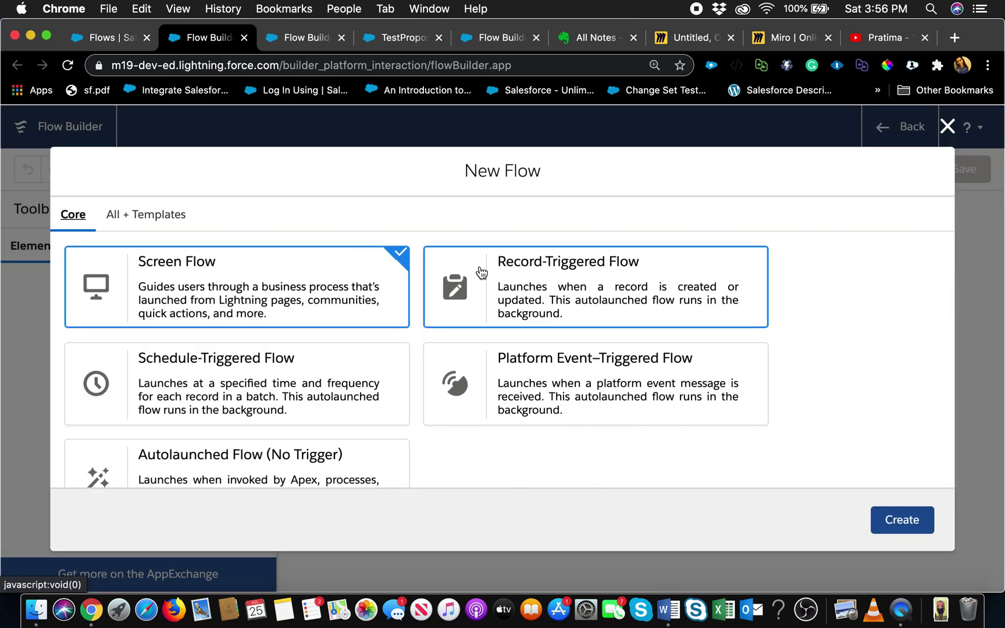
# Create a record-triggered flow that runs before the record is saved
pyautogui.click(526, 284)
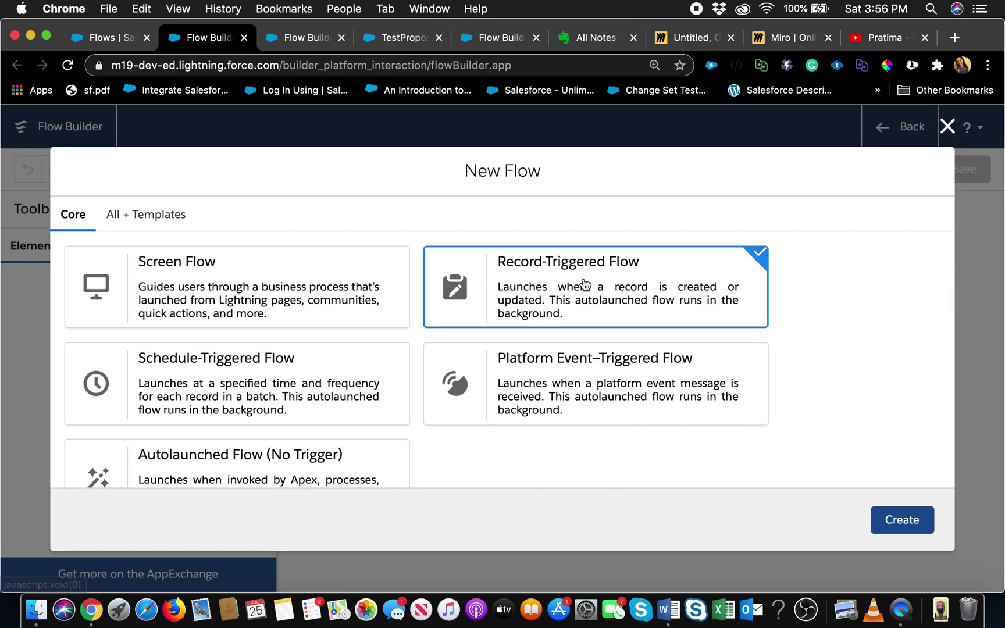
pyautogui.click(900, 520)
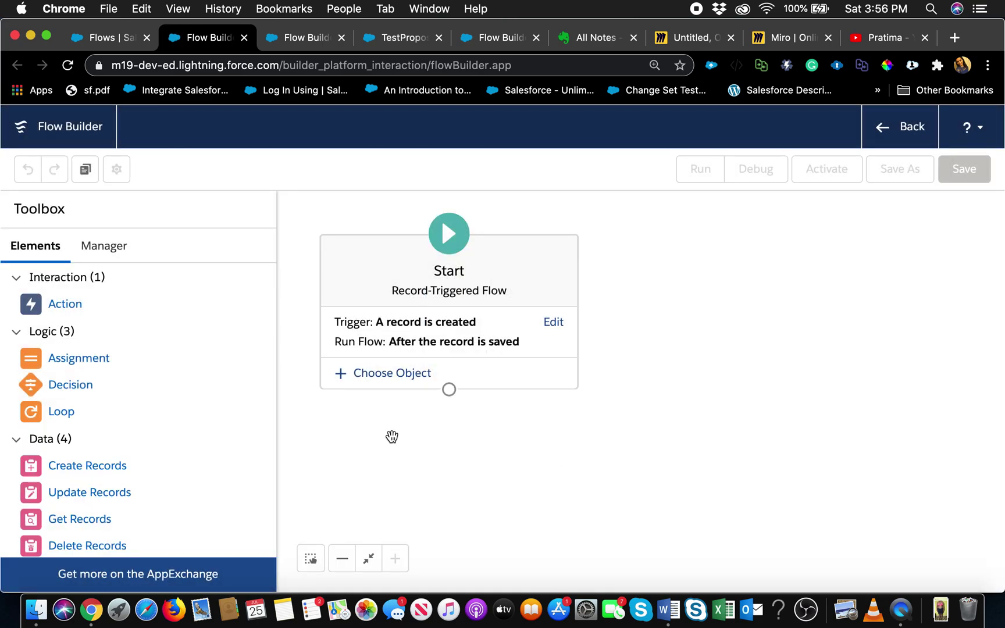
pyautogui.click(554, 324)
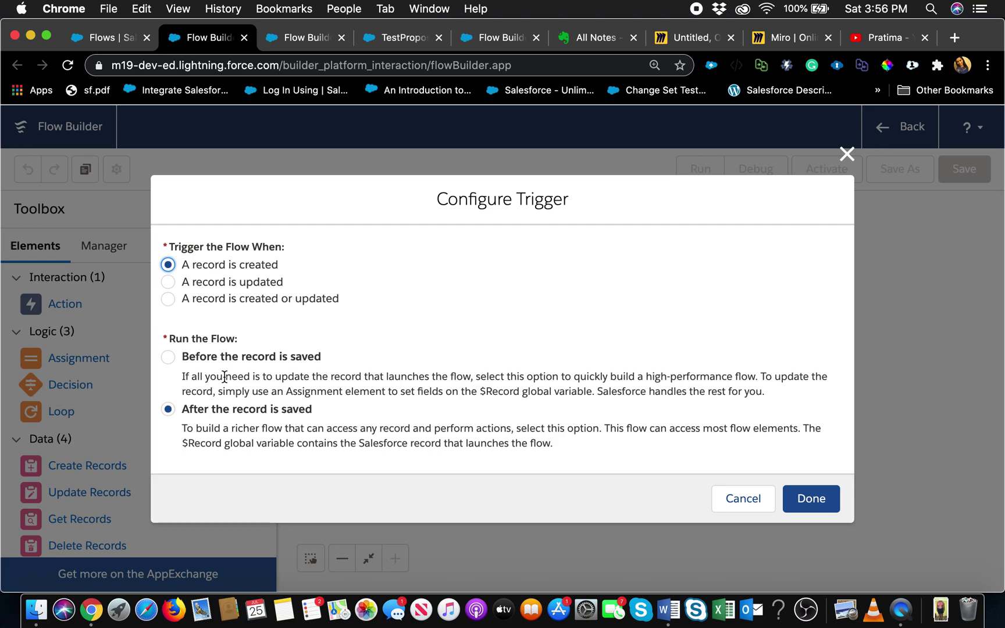
pyautogui.click(168, 358)
pyautogui.click(804, 496)
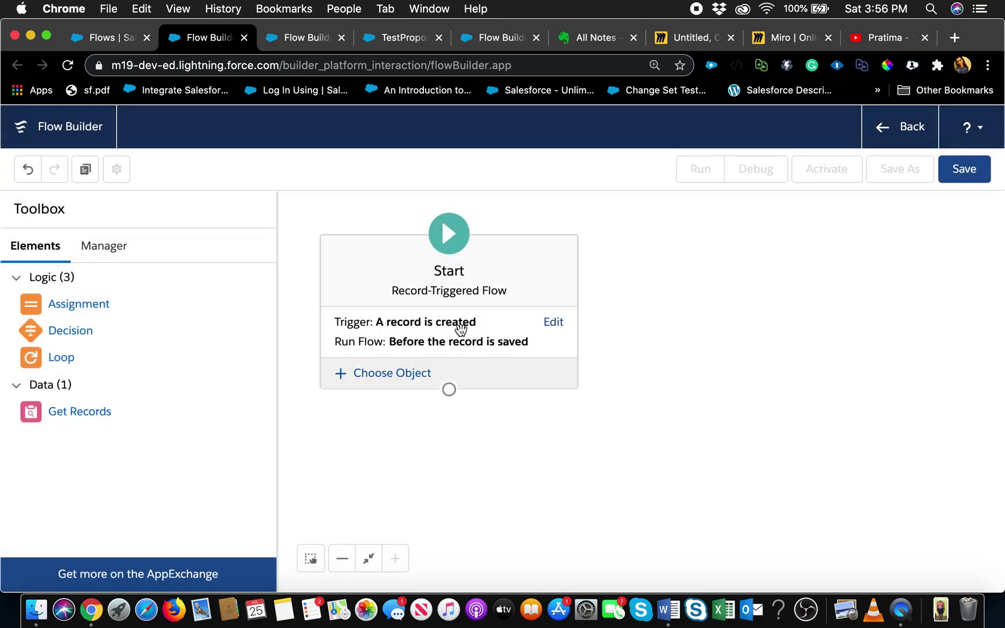
# Set Opportunity as the flow's triggering object
pyautogui.click(400, 375)
pyautogui.click(397, 370)
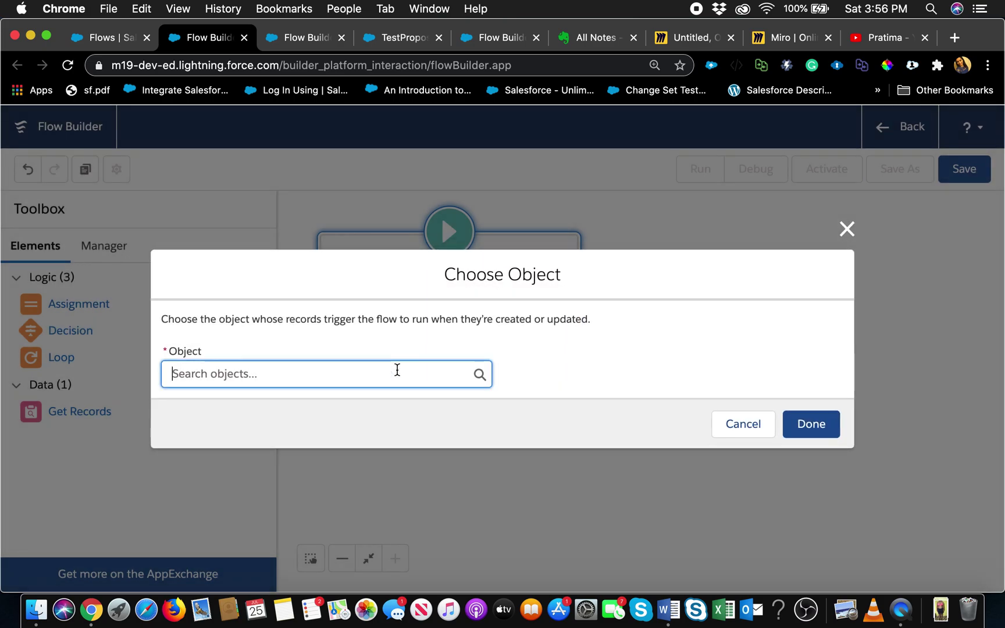
pyautogui.write('oppo')
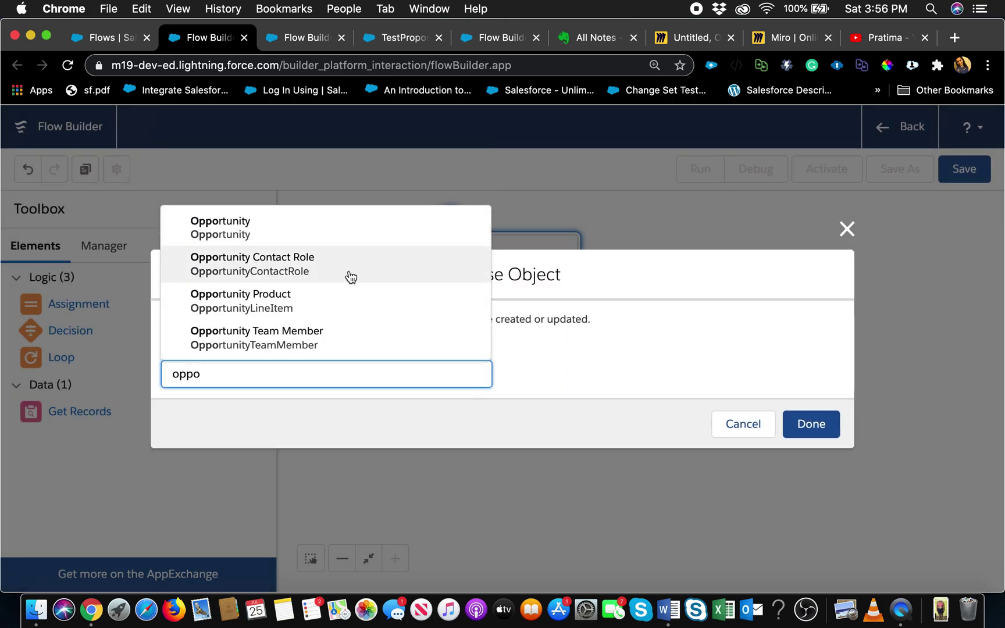
pyautogui.click(299, 212)
pyautogui.click(808, 422)
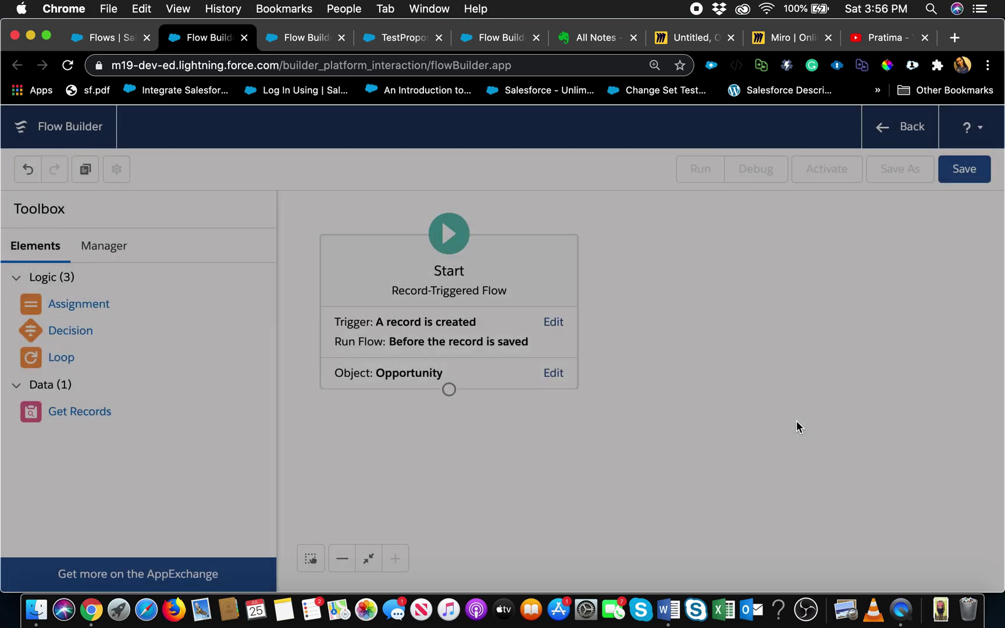
# Add a 'Set Name' Assignment targeting the opportunity's {!$Record.Name} field
pyautogui.moveTo(74, 308); pyautogui.dragTo(718, 291)
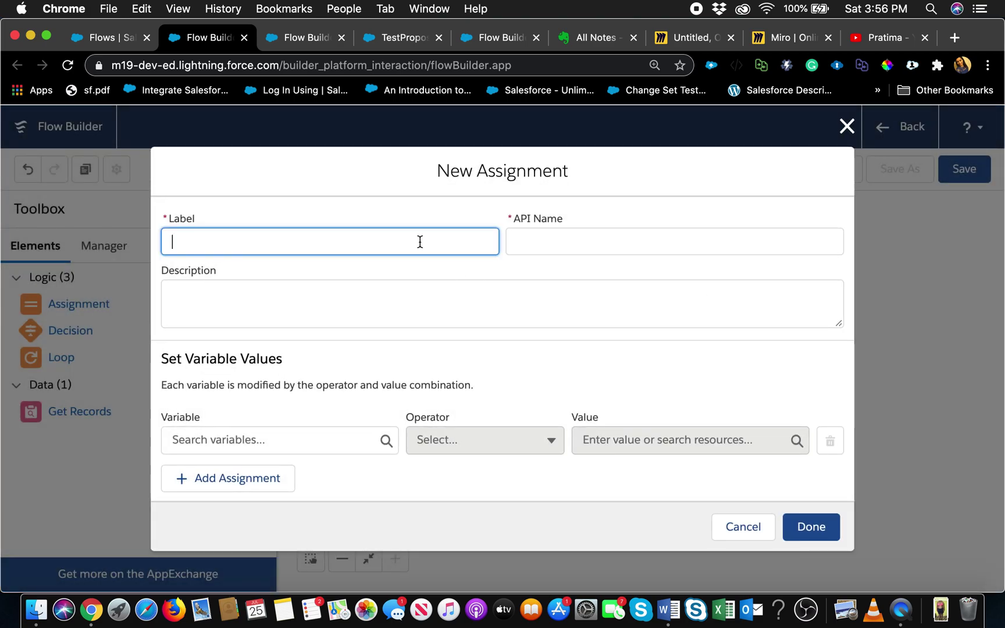
pyautogui.write('Set Name')
pyautogui.click(338, 433)
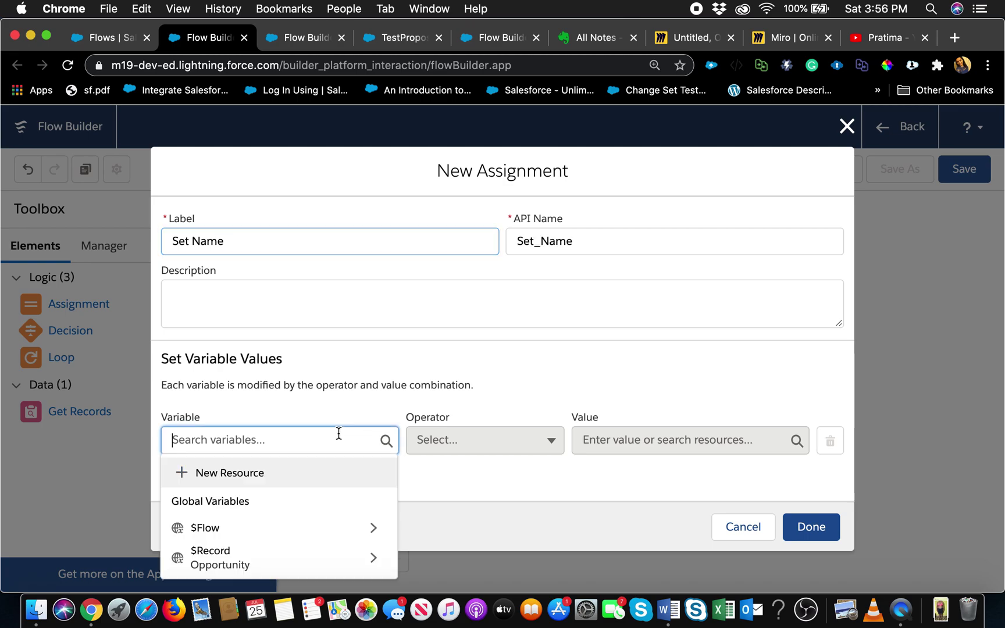
pyautogui.click(217, 558)
pyautogui.write('nam')
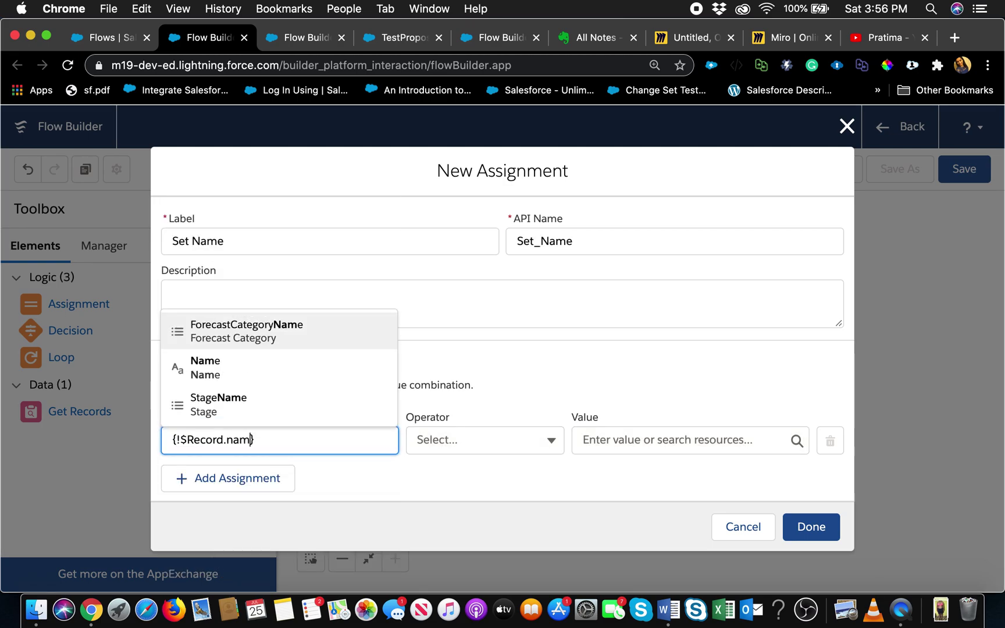
pyautogui.click(205, 368)
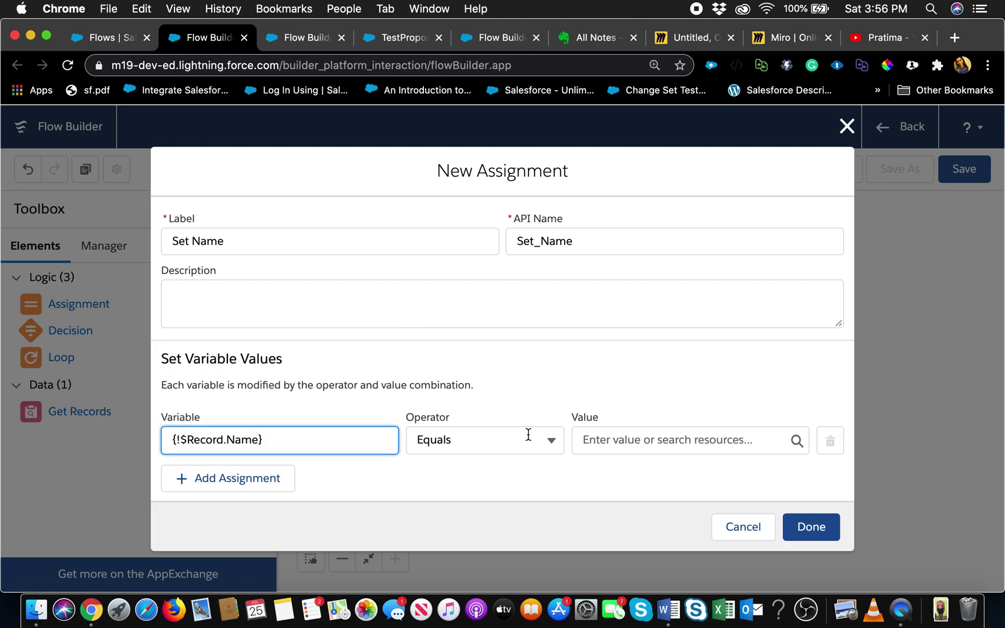
# Create a new Text formula resource named NewOppName as the assigned value
pyautogui.click(625, 451)
pyautogui.scroll(-1, 635, 374)
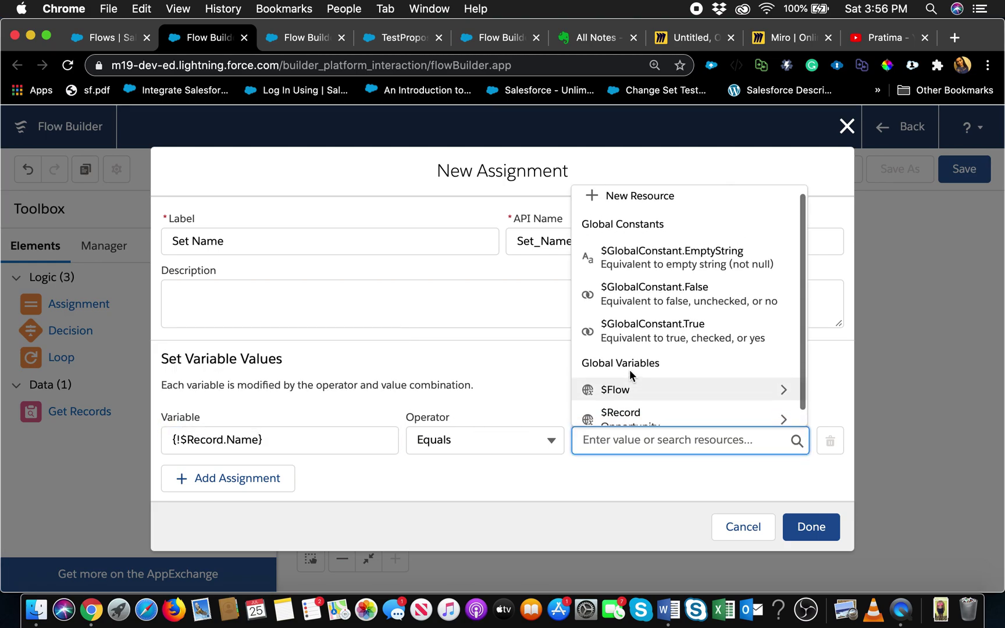
pyautogui.scroll(1, 632, 386)
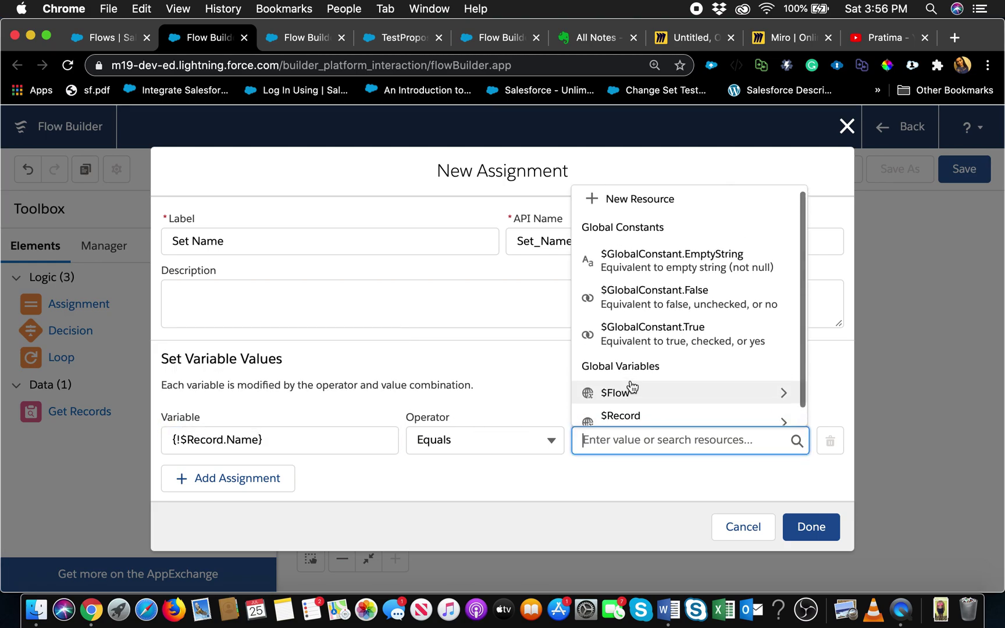
pyautogui.click(665, 217)
pyautogui.click(481, 286)
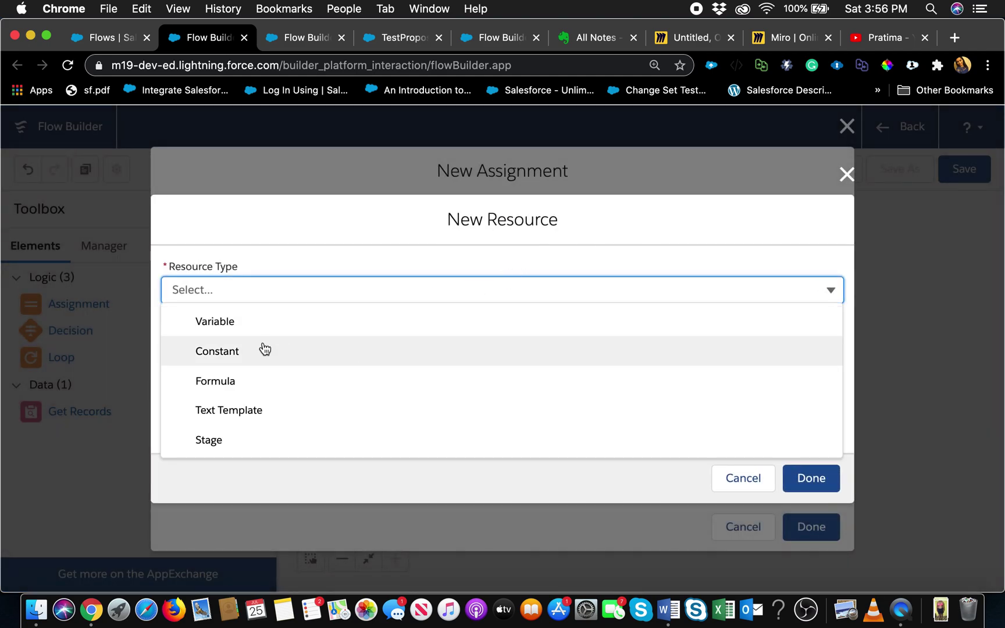
pyautogui.click(233, 384)
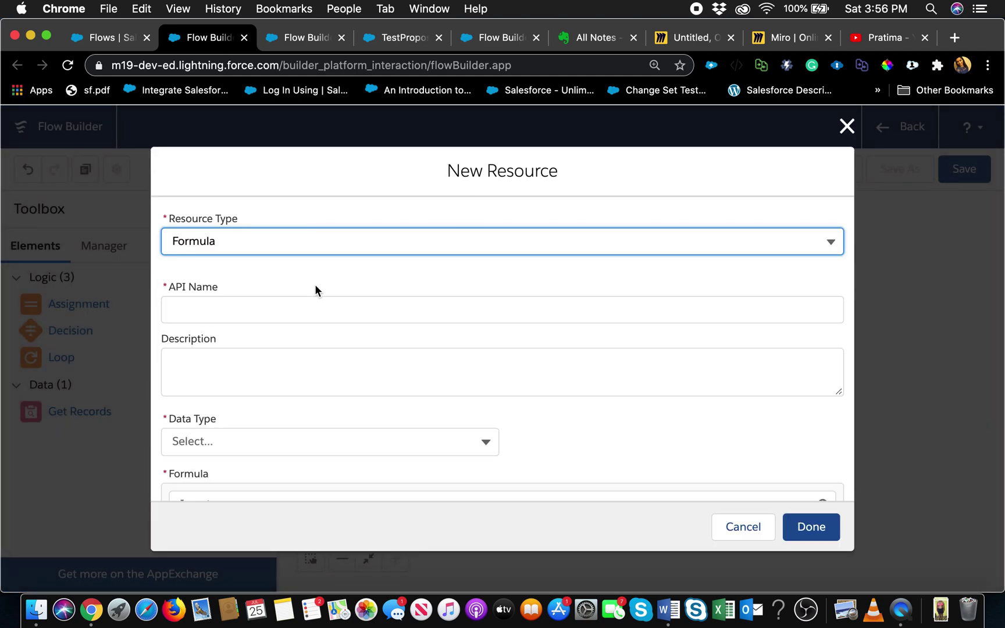
pyautogui.click(300, 305)
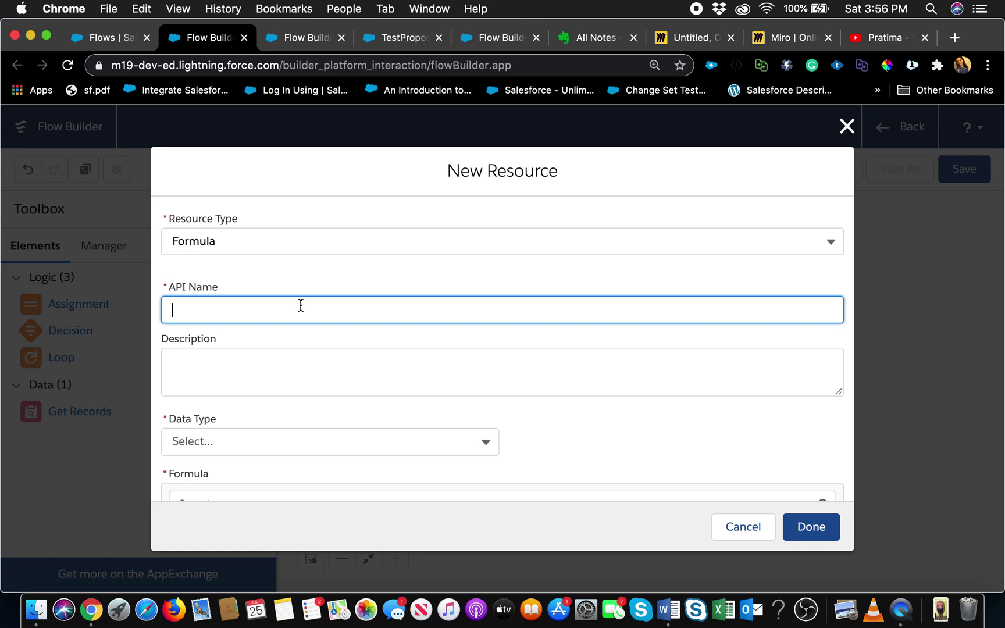
pyautogui.write('N')
pyautogui.write('ew Tpp')
pyautogui.press('BackSpace')
pyautogui.press('BackSpace')
pyautogui.press('BackSpace')
pyautogui.write('wOppName')
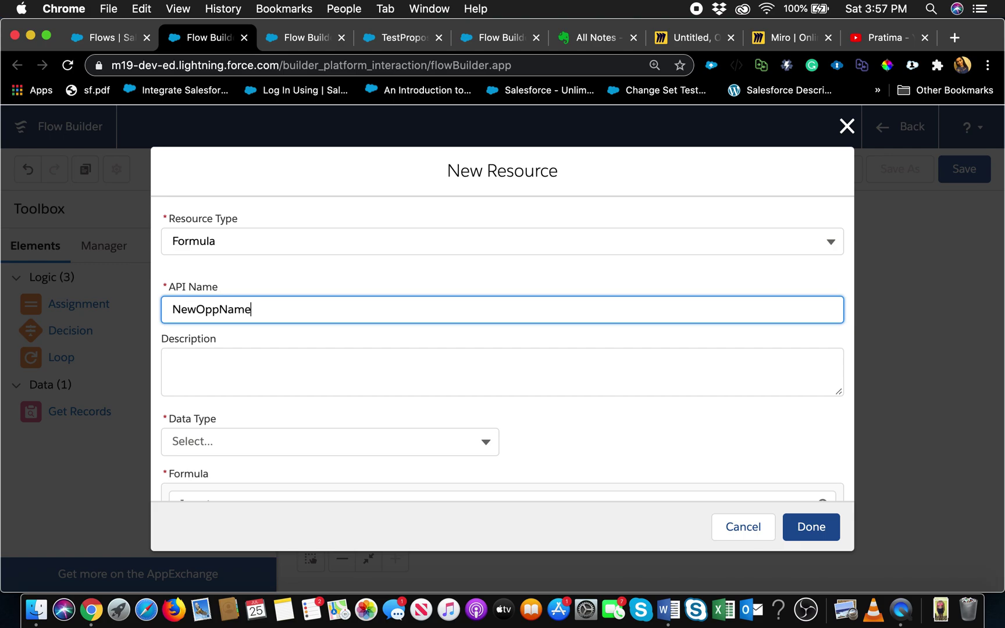
pyautogui.click(289, 441)
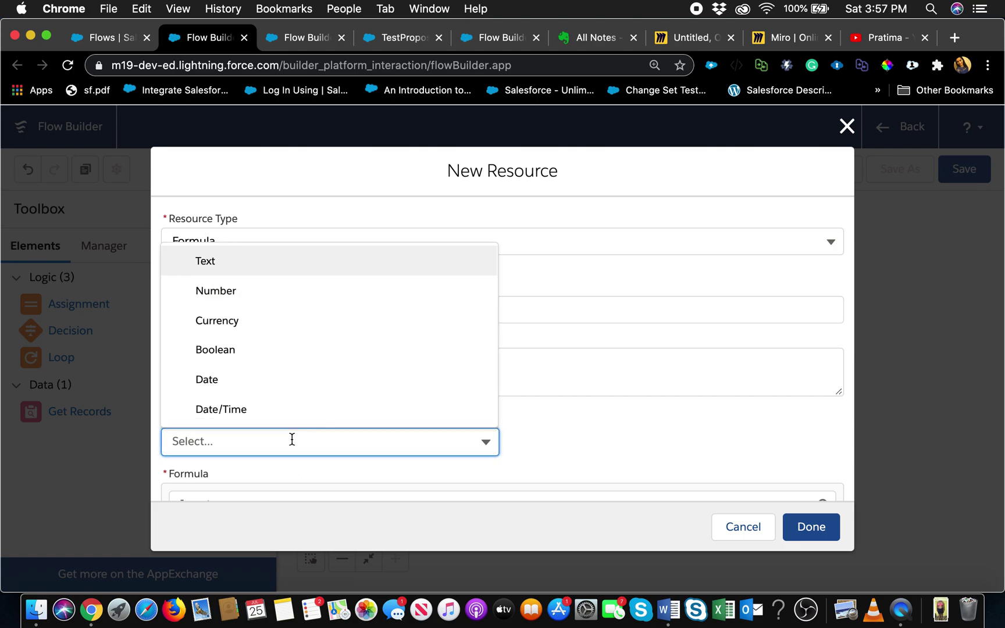
pyautogui.click(258, 266)
# Set the formula to TestFLow + TEXT({!$Record.StageName}), finish Set Name, and connect Start to it
pyautogui.scroll(-2, 283, 390)
pyautogui.click(236, 474)
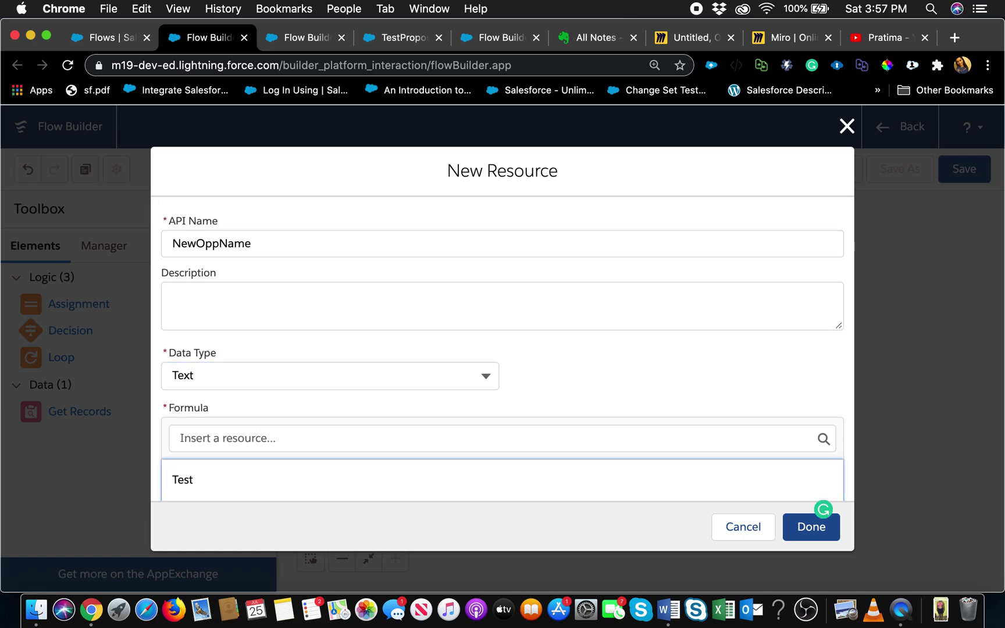
pyautogui.write('TestFLow +')
pyautogui.scroll(-1, 249, 457)
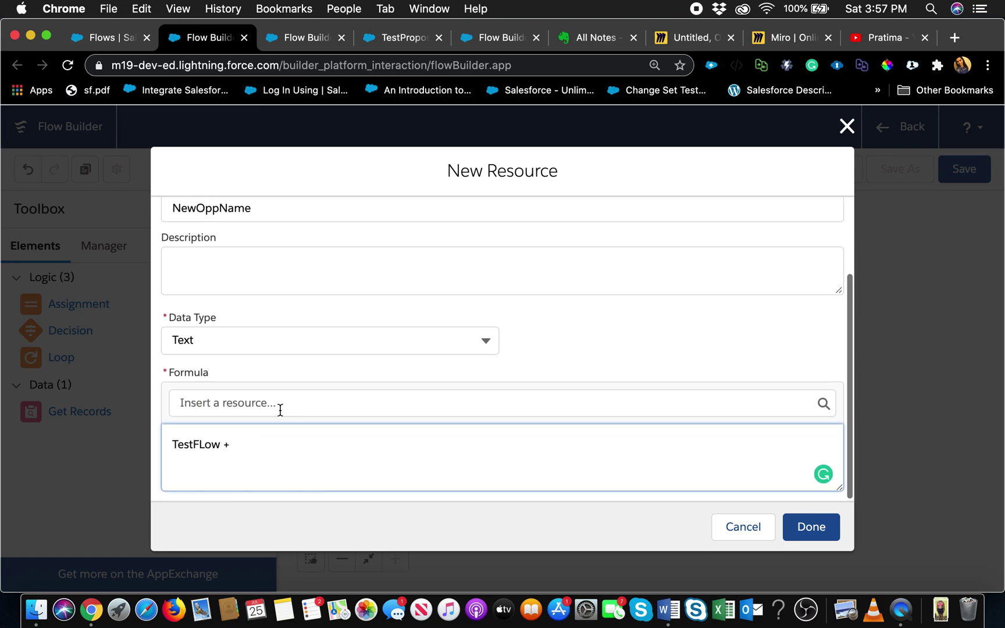
pyautogui.write('+ TEXT(')
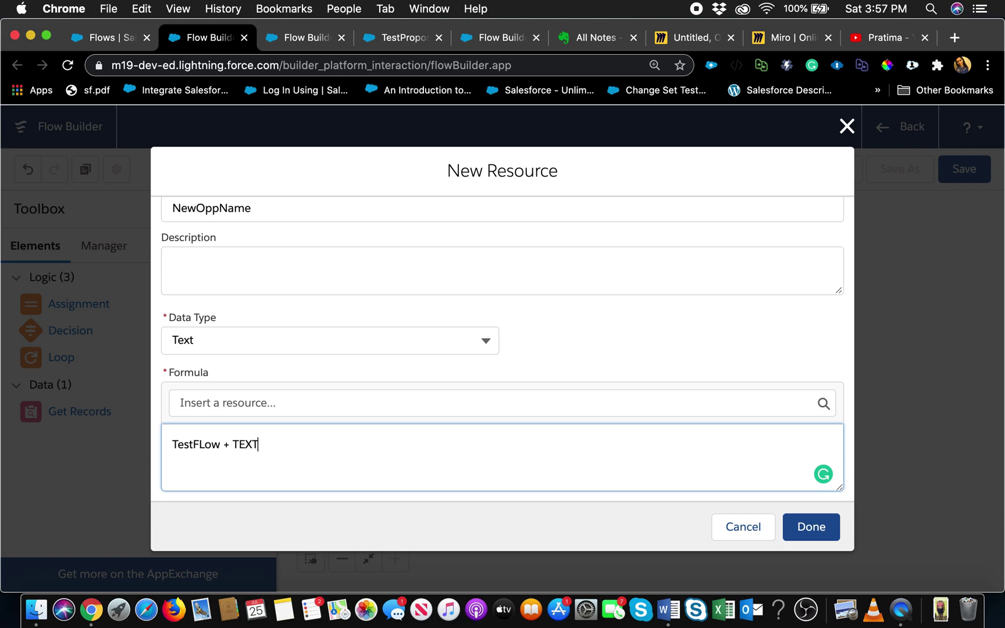
pyautogui.click(224, 403)
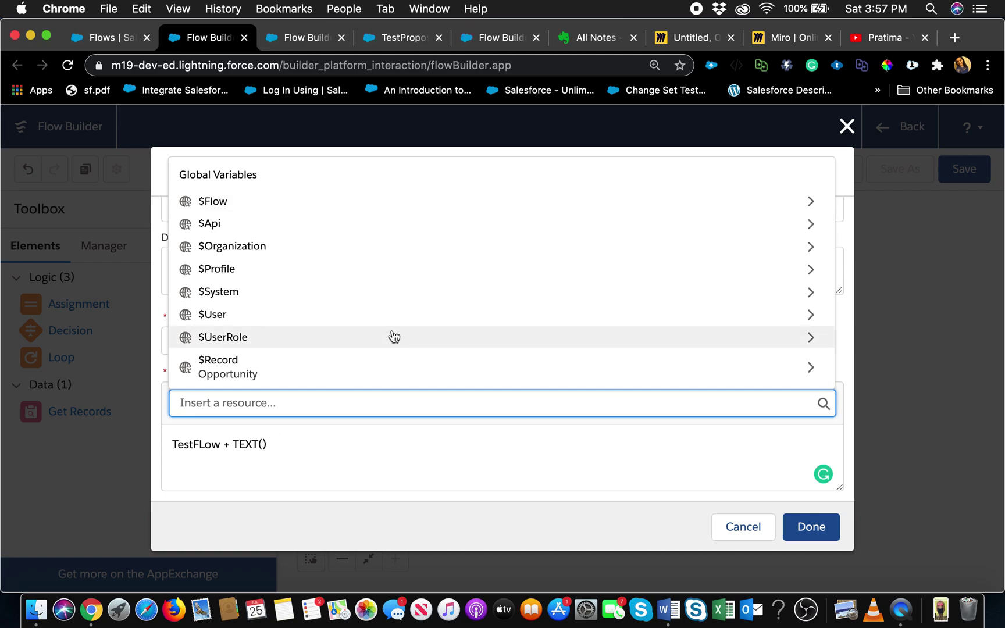
pyautogui.click(226, 375)
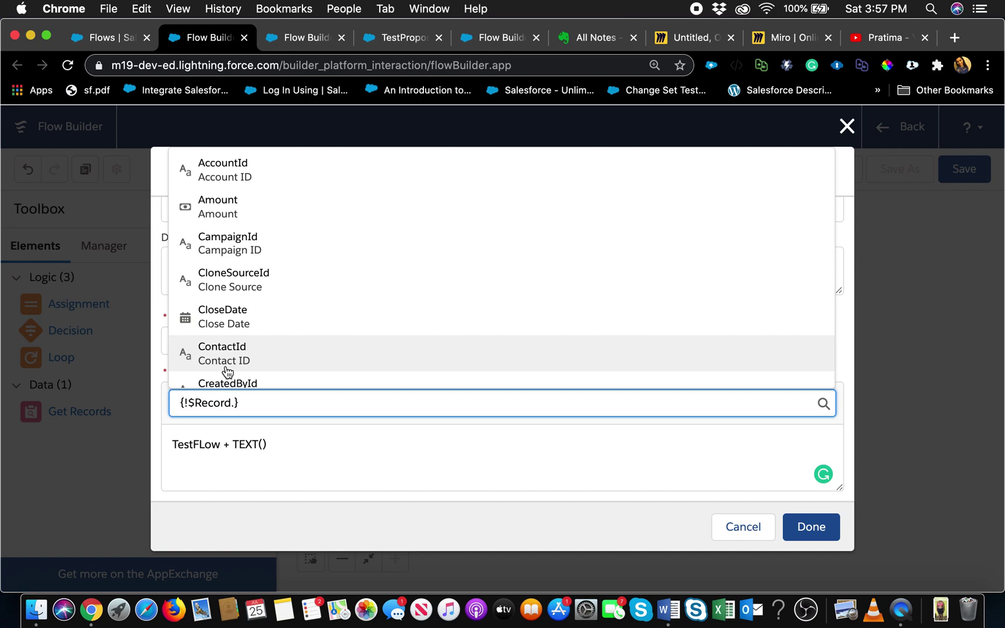
pyautogui.write('sta')
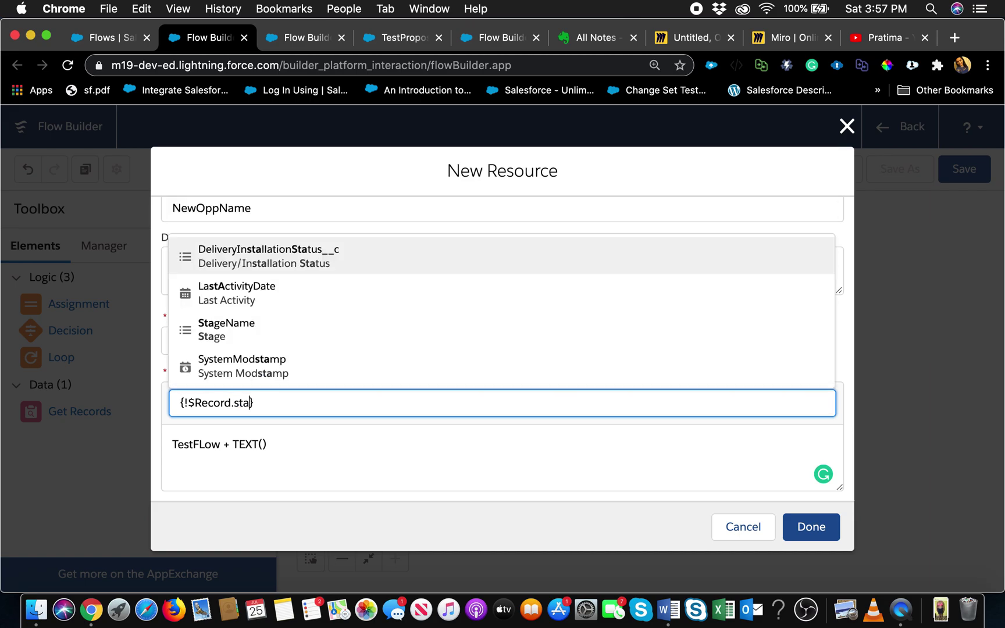
pyautogui.click(235, 323)
pyautogui.click(406, 454)
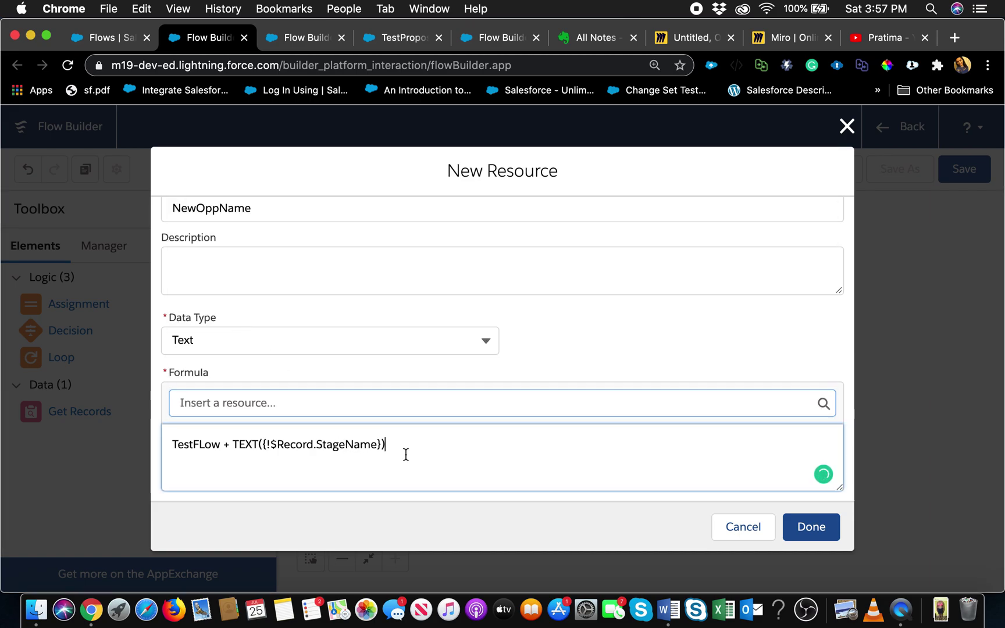
pyautogui.click(811, 530)
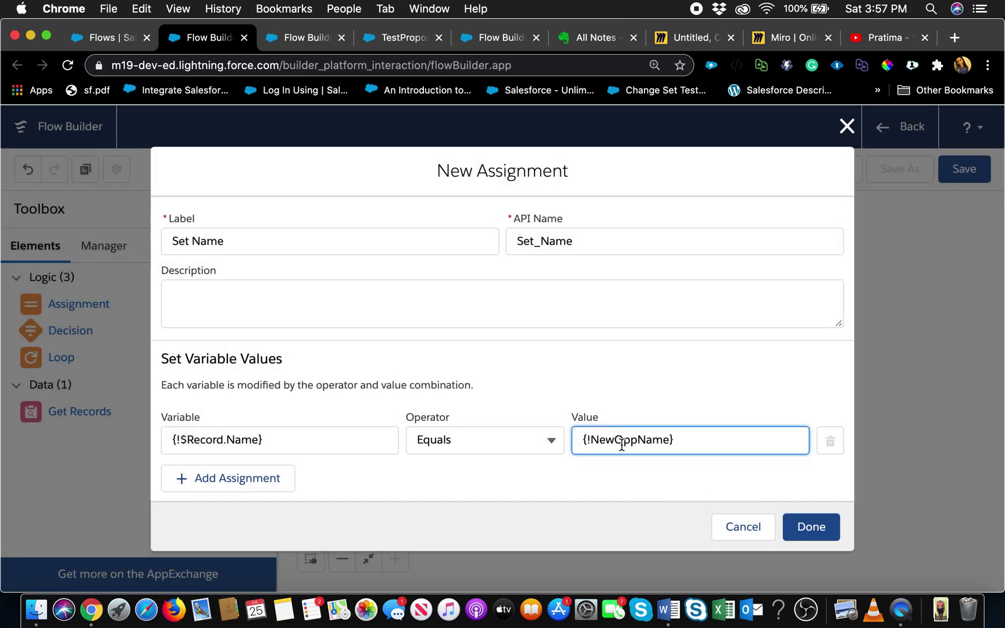
pyautogui.click(798, 517)
pyautogui.moveTo(453, 388); pyautogui.dragTo(736, 325)
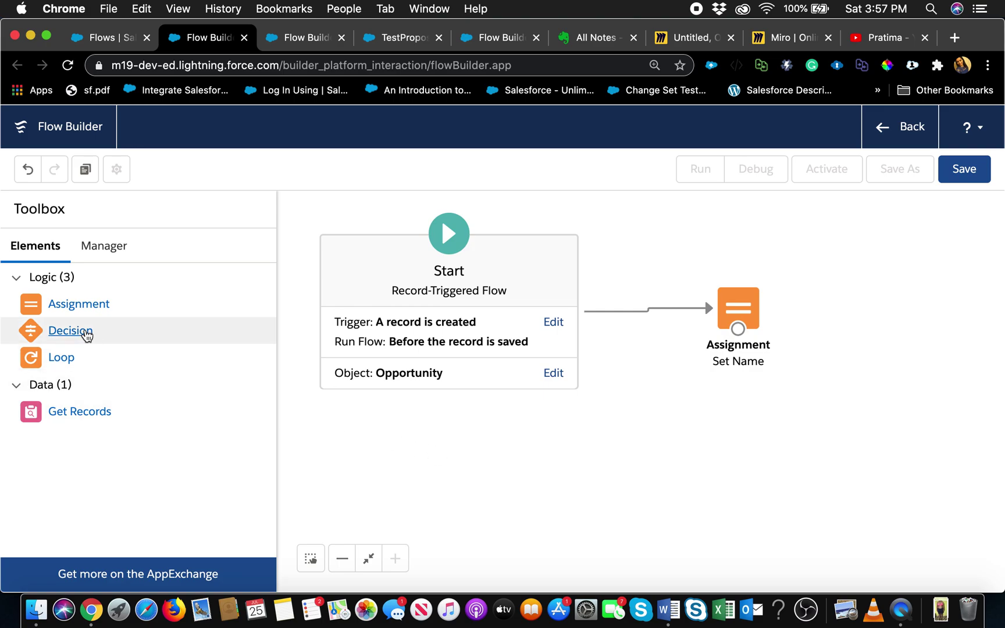
# Add a Decision element to the flow canvas
pyautogui.moveTo(82, 331); pyautogui.dragTo(572, 420)
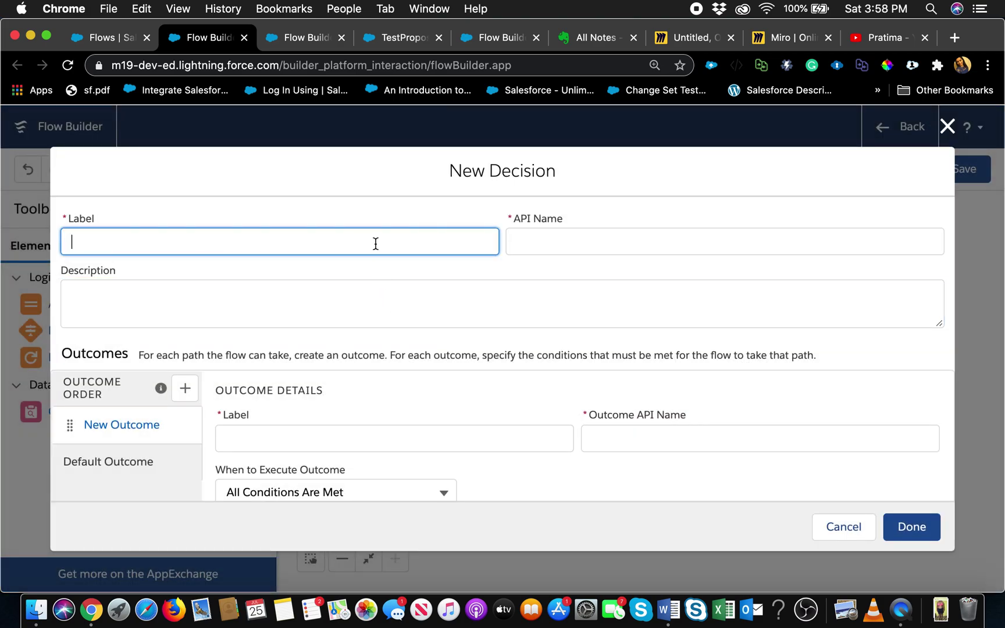
# Label the decision 'Stage' and its first outcome 'Stage = Negotiation'
pyautogui.write('Stage')
pyautogui.click(419, 270)
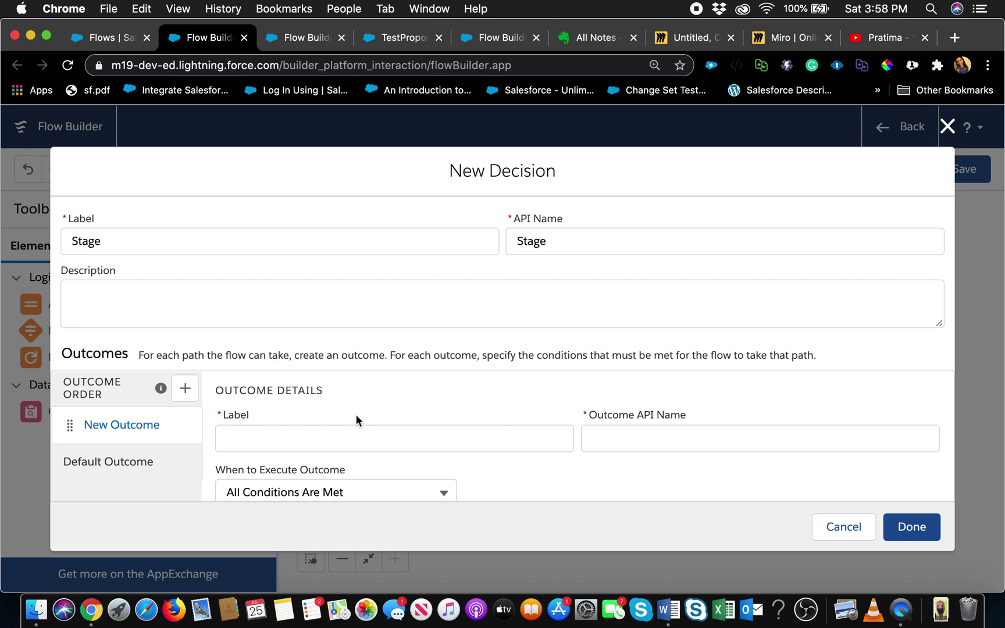
pyautogui.click(329, 441)
pyautogui.write('St')
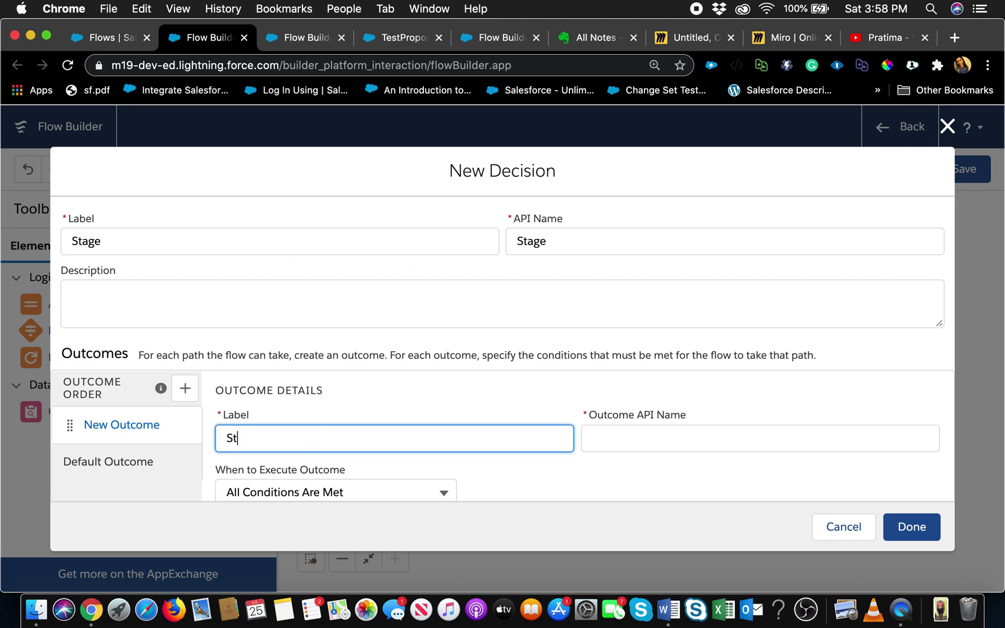
pyautogui.write('age = Negotiation')
# Set the outcome condition to {!$Record.StageName} Equals Negotiation/Review
pyautogui.scroll(-3, 269, 470)
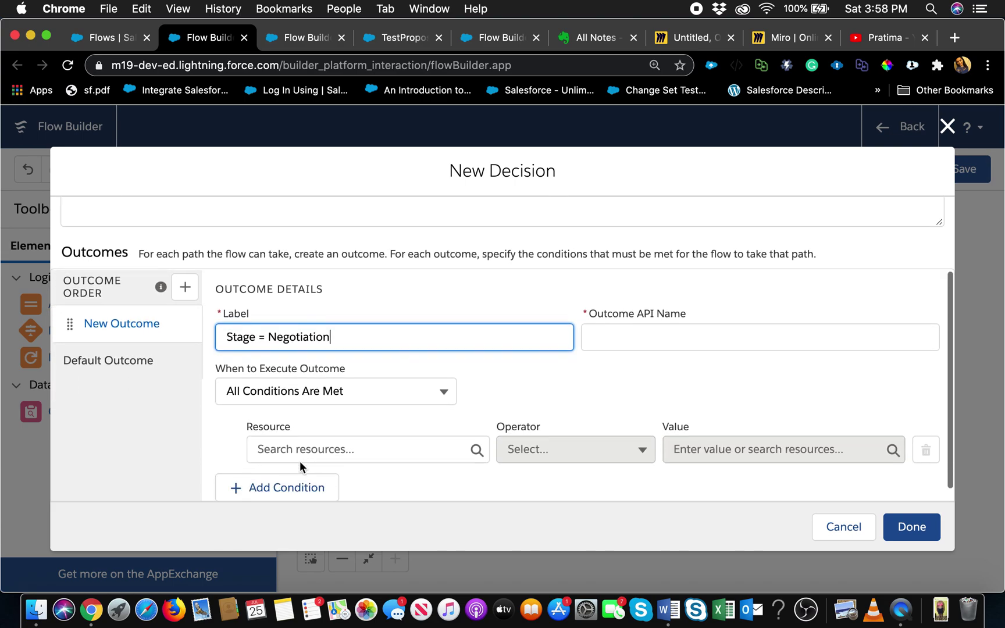
pyautogui.click(323, 447)
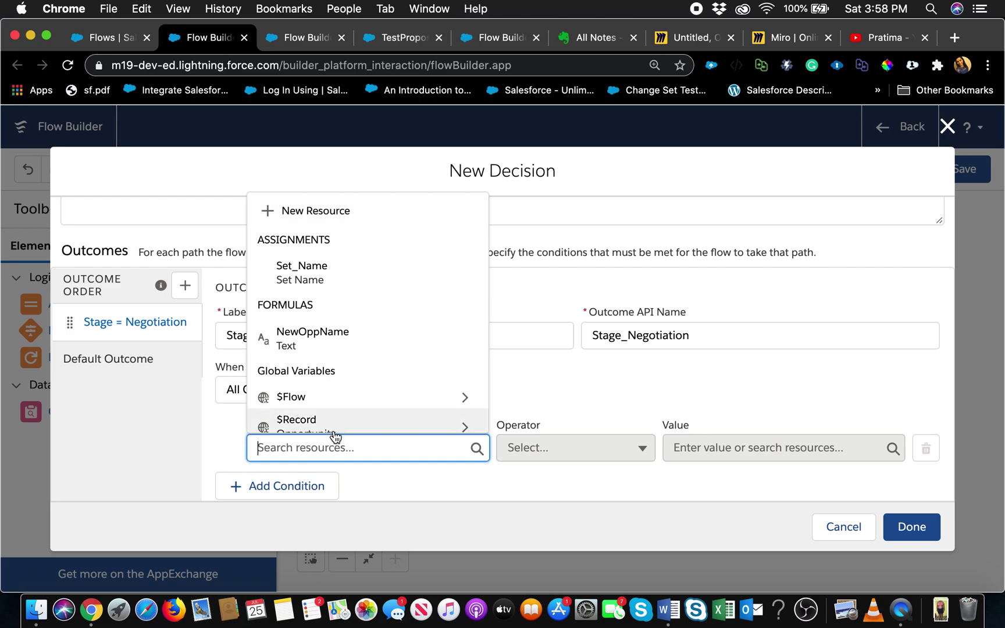
pyautogui.click(334, 429)
pyautogui.write('stag')
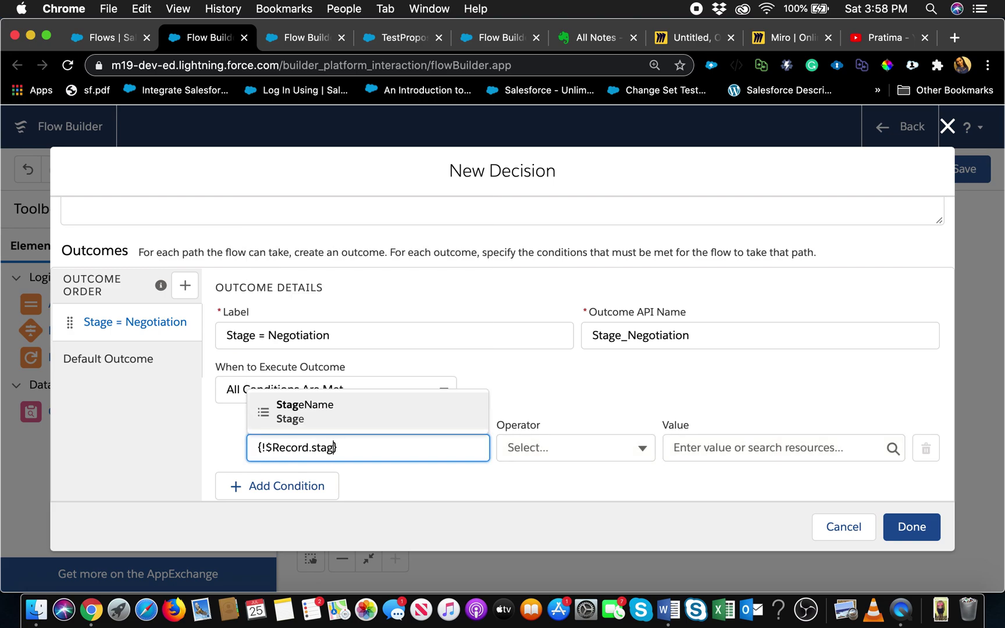
pyautogui.click(331, 402)
pyautogui.click(700, 442)
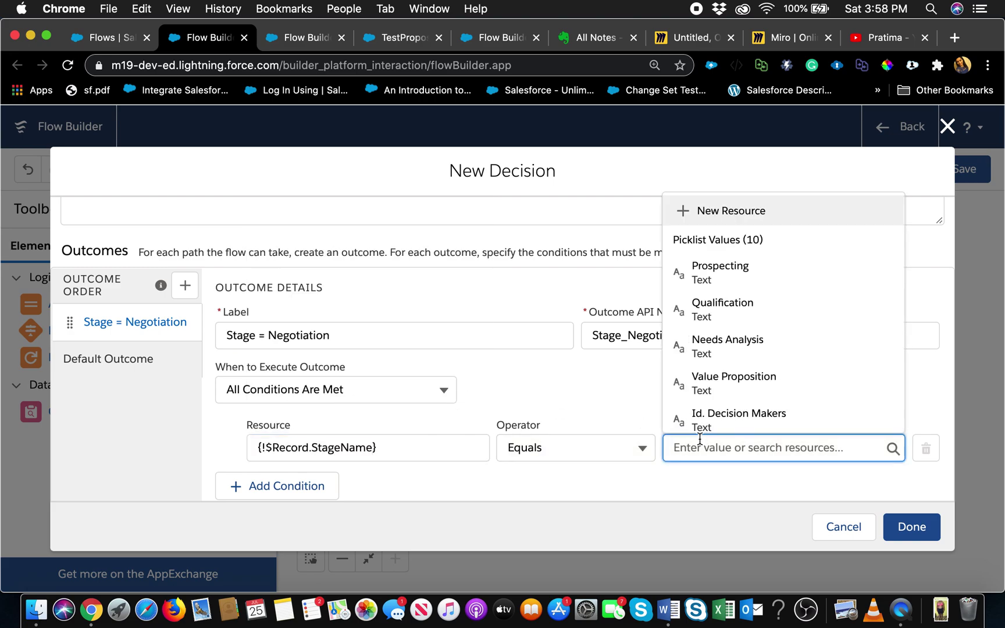
pyautogui.write('ne')
pyautogui.click(771, 340)
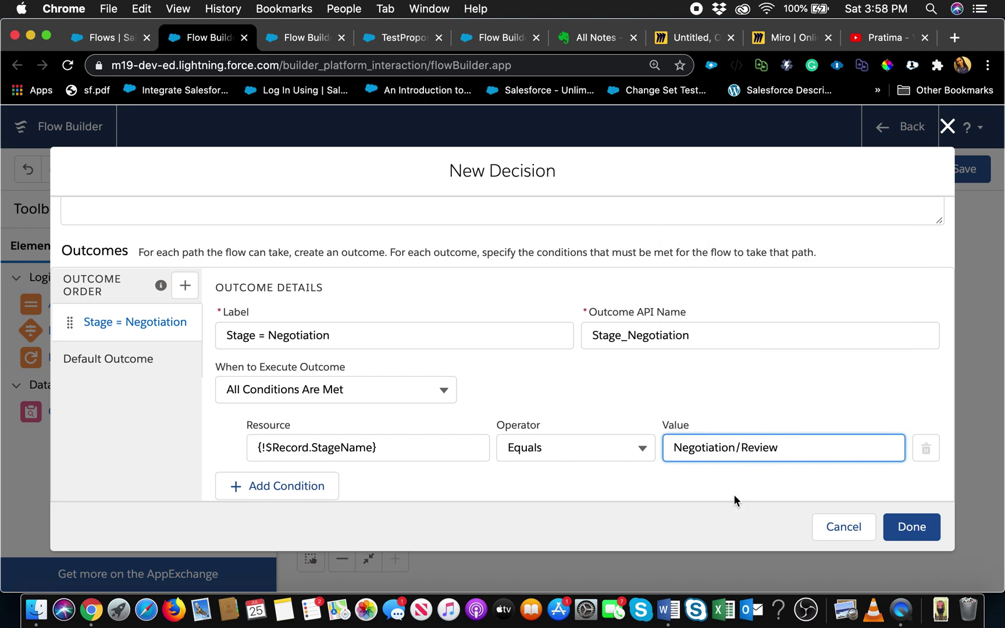
pyautogui.click(917, 527)
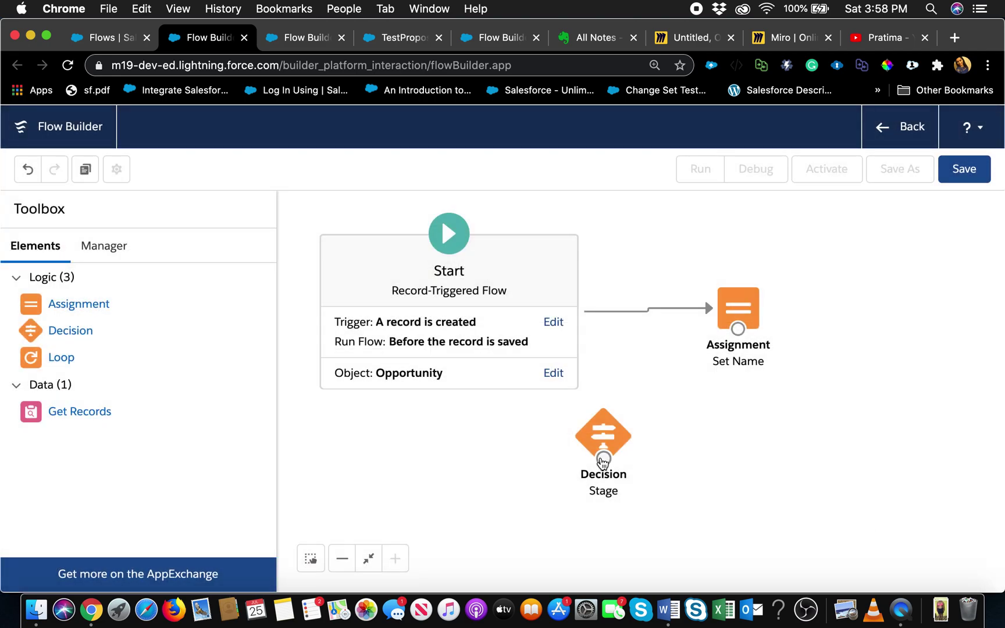
# Add a 'Set close date' Assignment setting {!$Record.CloseDate} to {!$Flow.CurrentDate}
pyautogui.moveTo(82, 304); pyautogui.dragTo(738, 451)
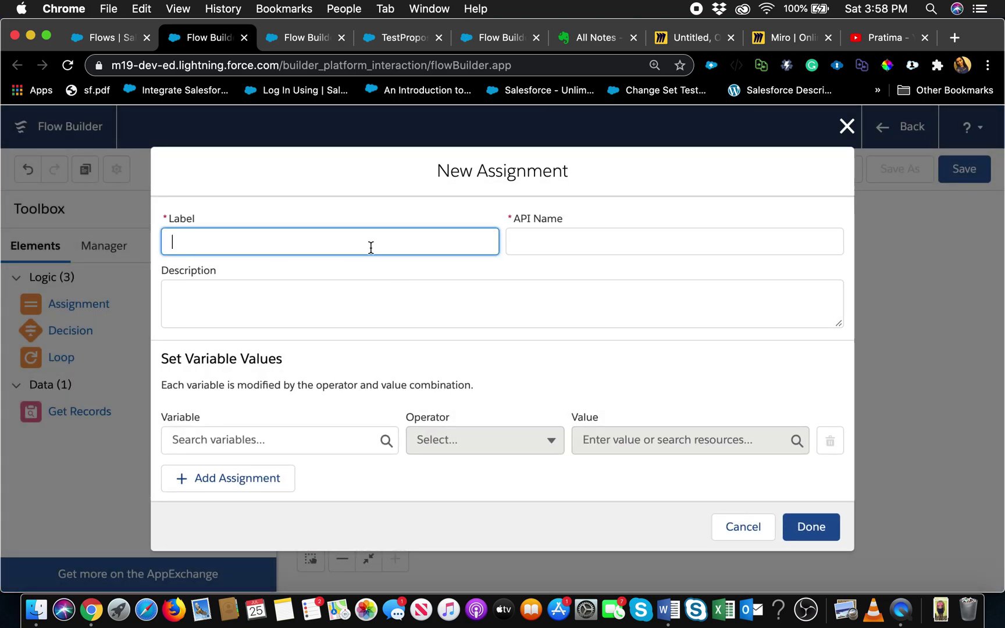
pyautogui.write('Set close date')
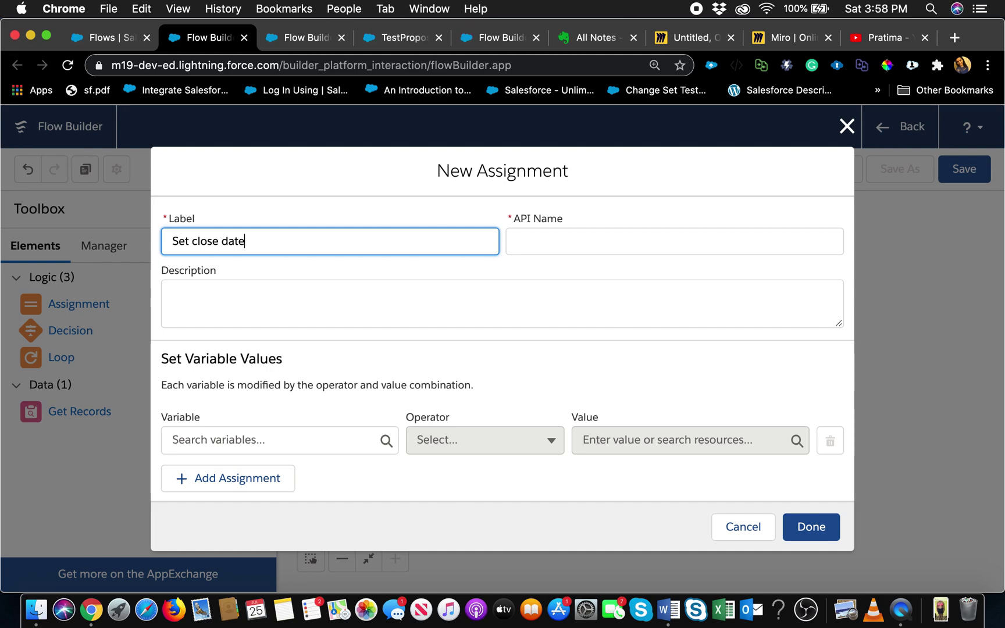
pyautogui.click(321, 438)
pyautogui.click(224, 564)
pyautogui.write('clos')
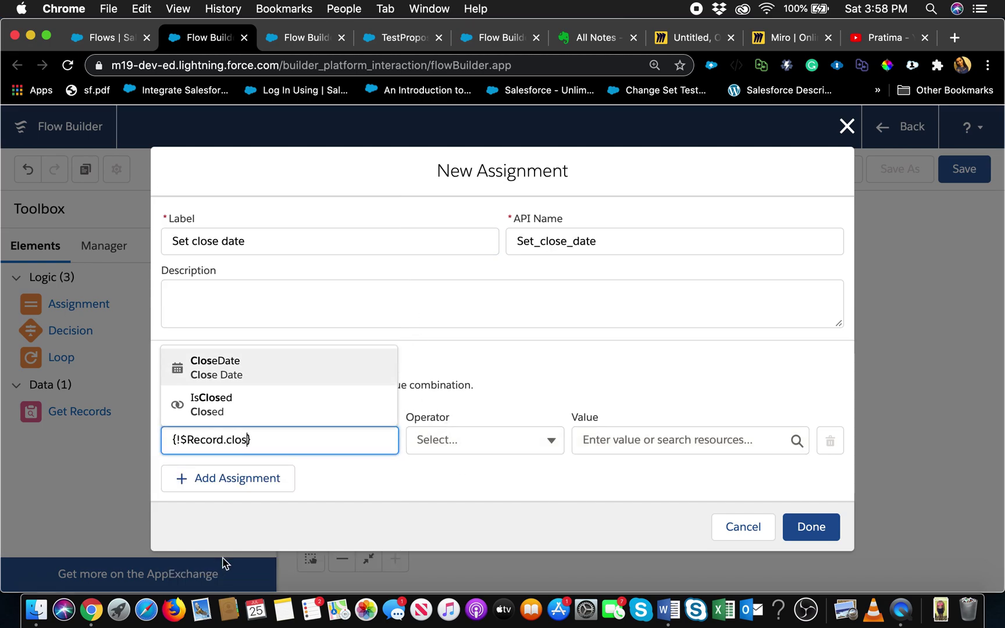
pyautogui.click(220, 368)
pyautogui.click(593, 438)
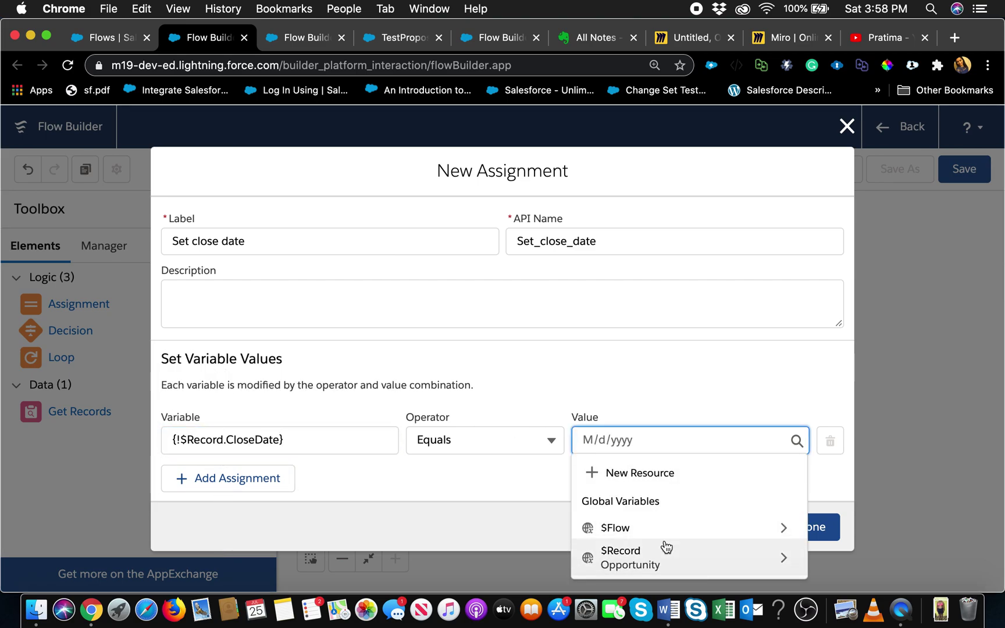
pyautogui.click(621, 527)
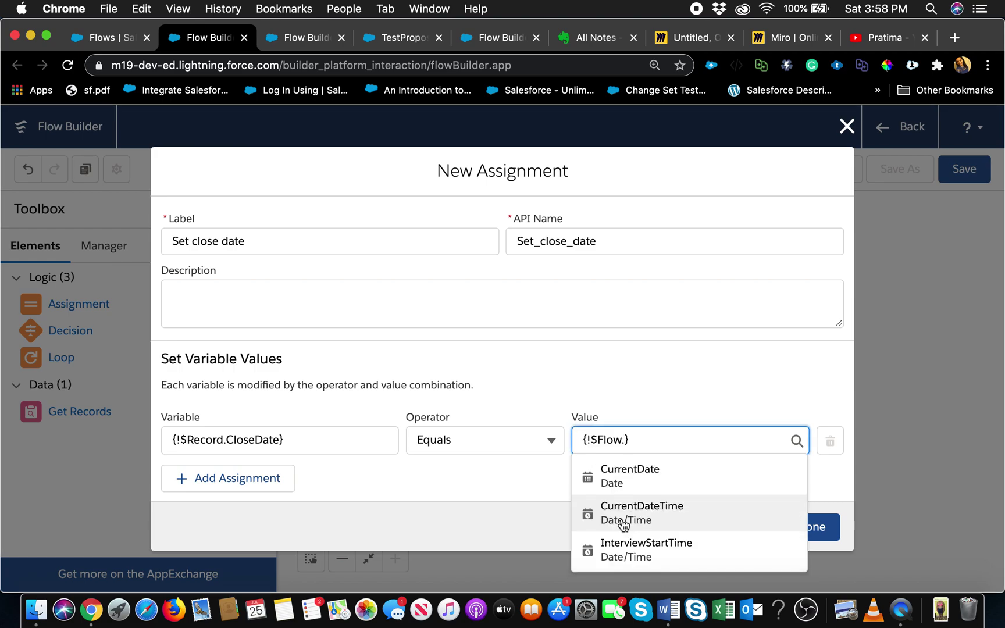
pyautogui.write('cure')
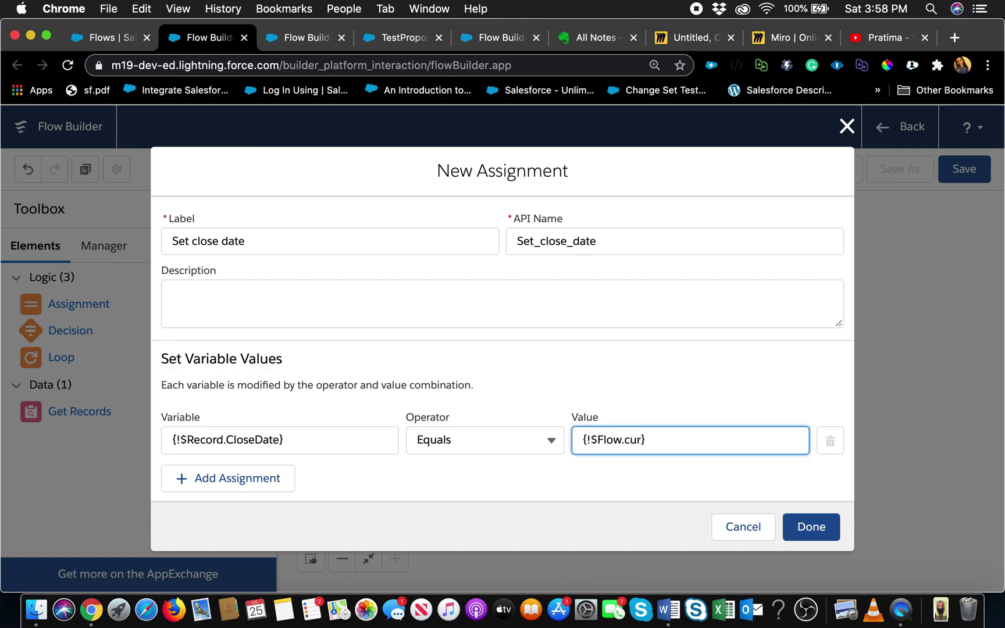
pyautogui.write('re')
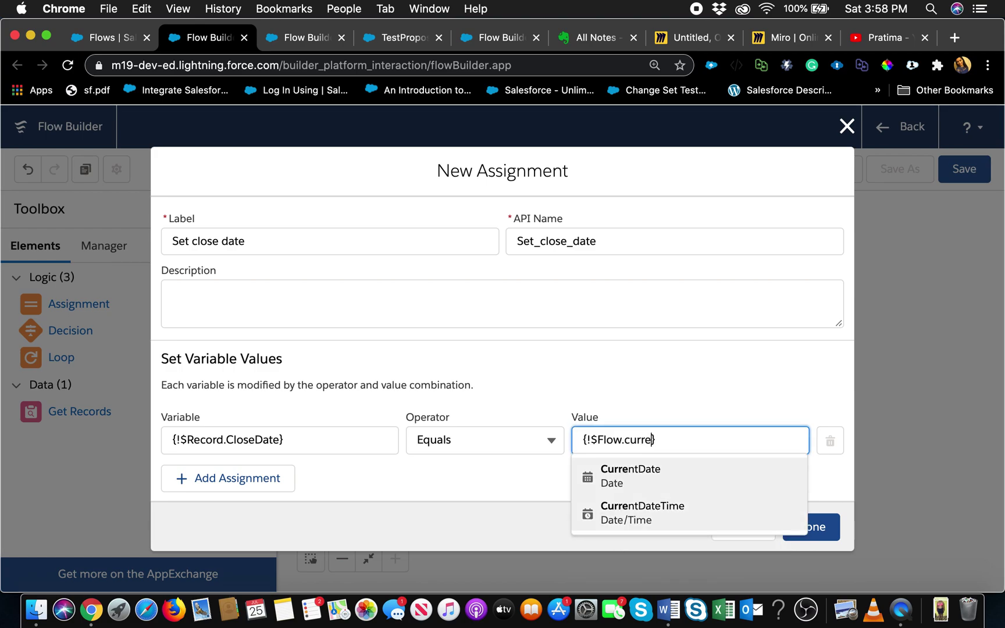
pyautogui.click(648, 472)
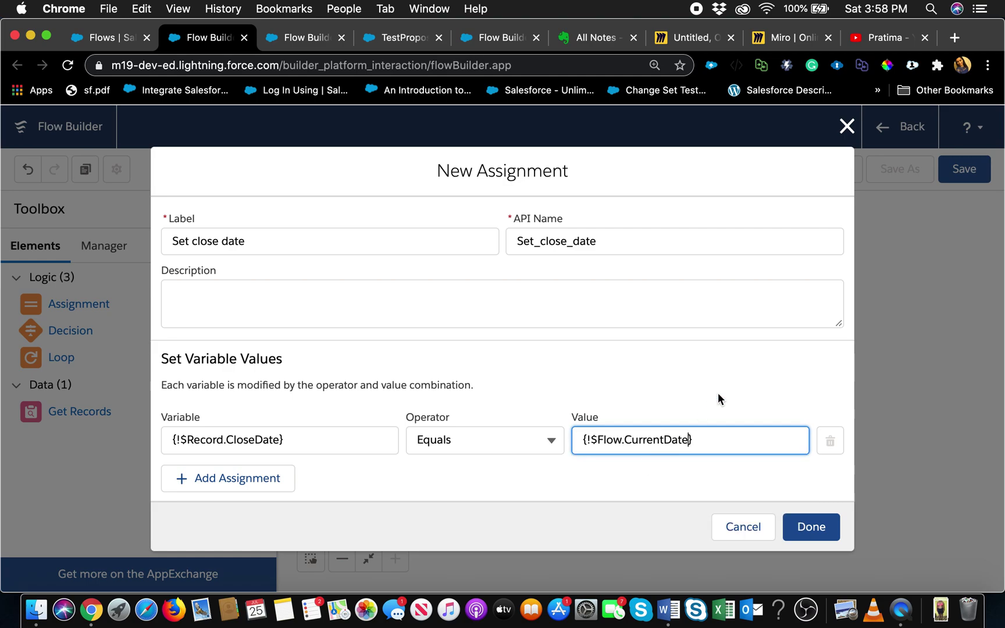
pyautogui.click(802, 525)
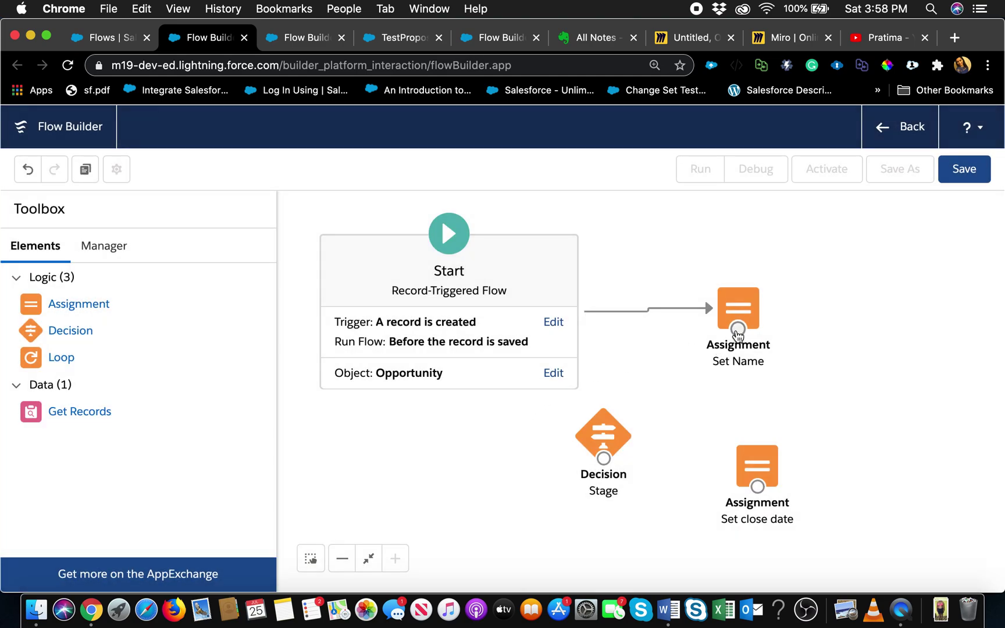
# Connect Set Name to the Stage decision and route Stage = Negotiation to Set close date
pyautogui.moveTo(737, 329); pyautogui.dragTo(746, 470)
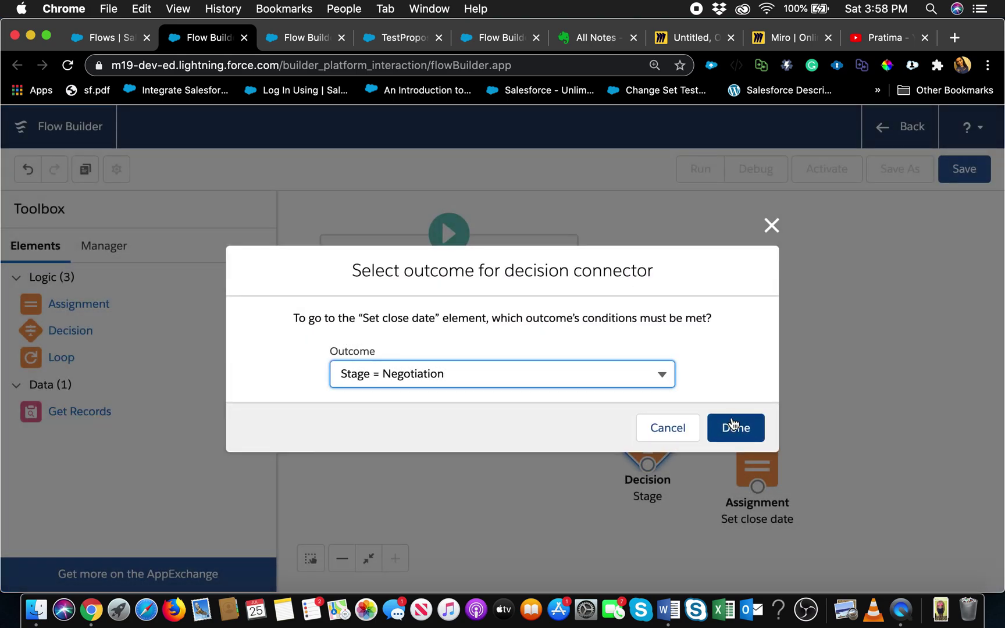
pyautogui.click(735, 429)
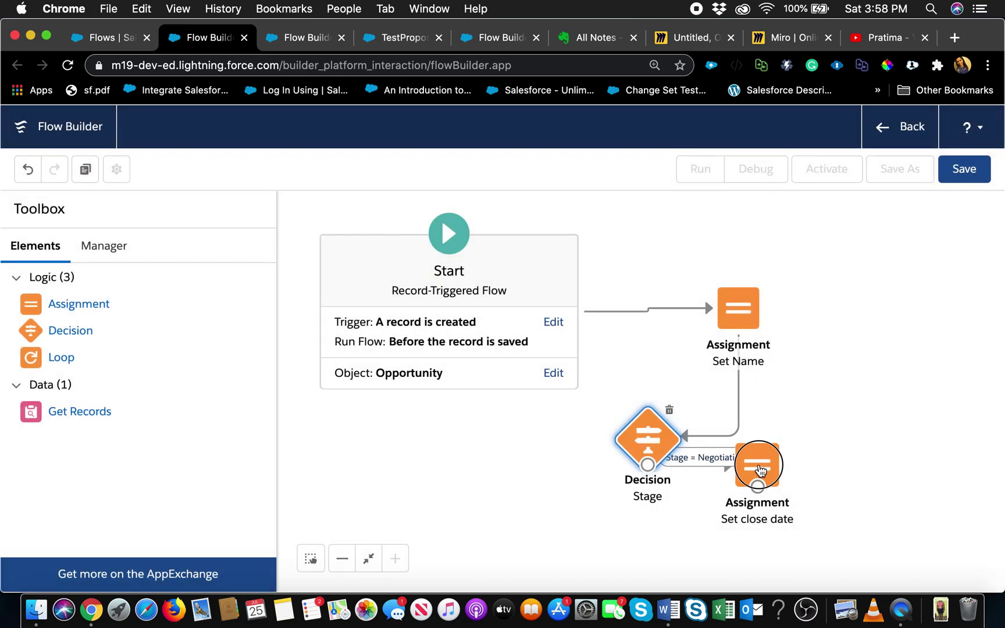
pyautogui.moveTo(756, 468); pyautogui.dragTo(914, 497)
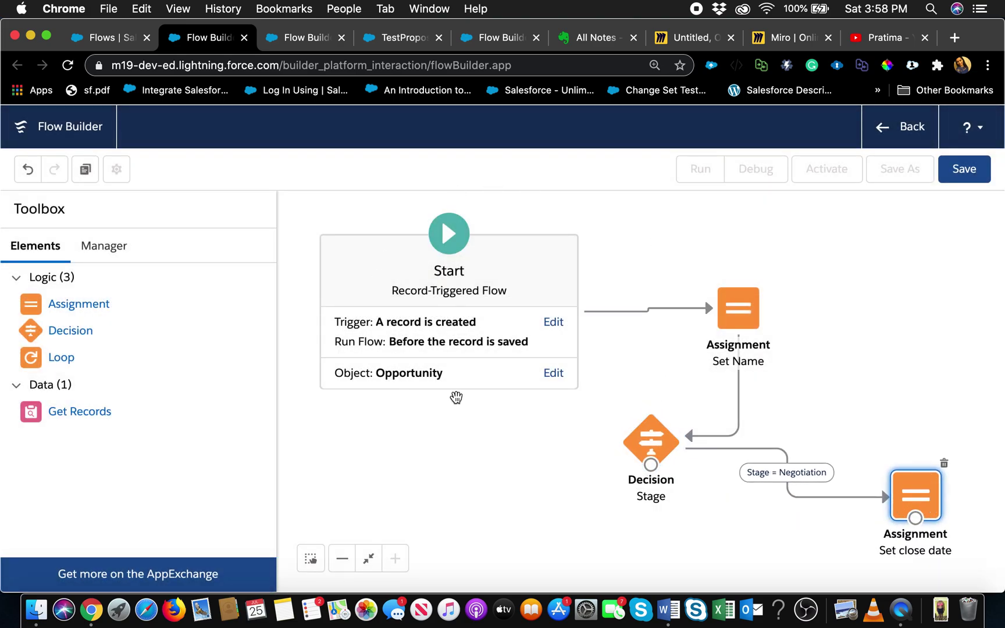
# Try saving the flow as 'Opp Insert Before', which fails with a duplicate-name error
pyautogui.click(965, 174)
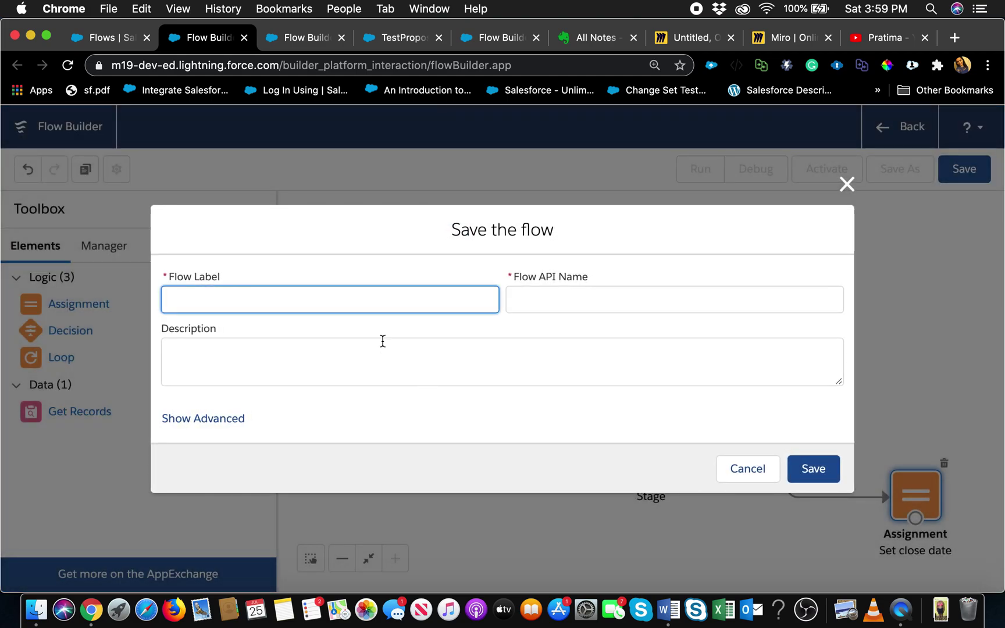
pyautogui.write('Se')
pyautogui.write('Opp N')
pyautogui.write('Insert Be')
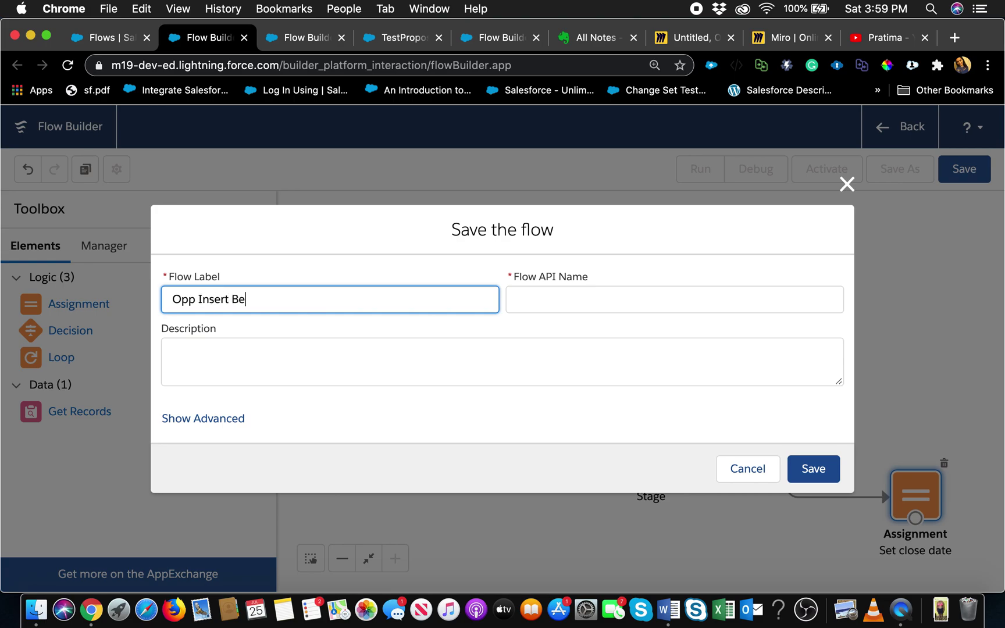
pyautogui.write('fore')
pyautogui.click(434, 349)
pyautogui.click(808, 468)
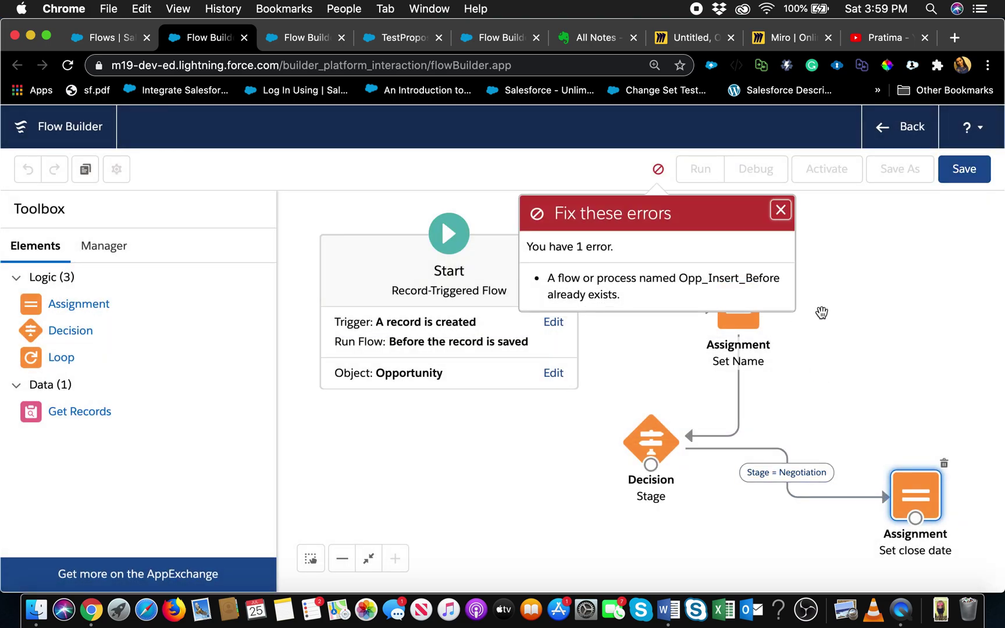
pyautogui.click(781, 210)
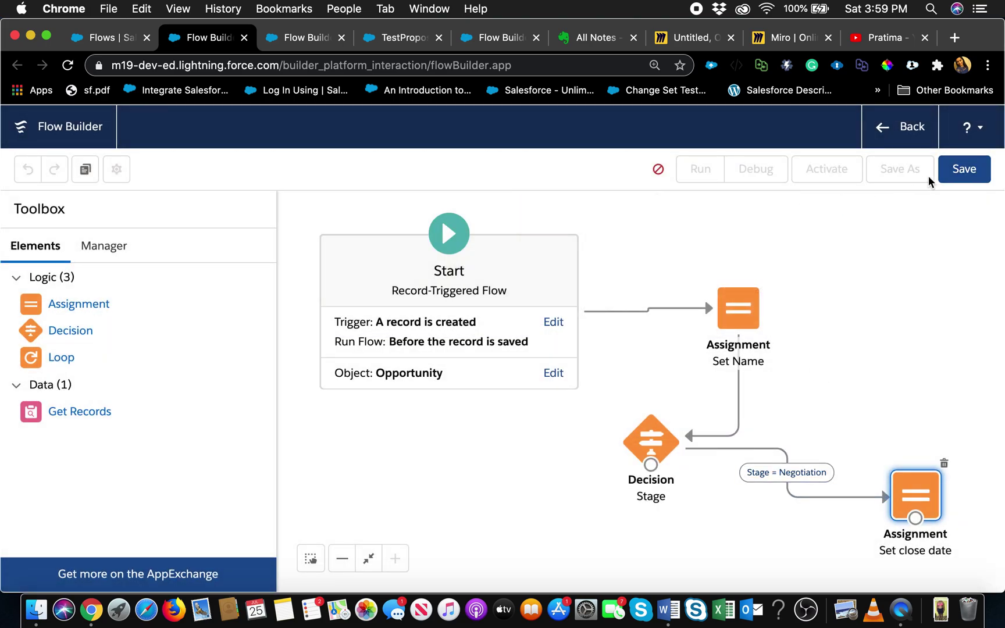
# Save the flow as 'Opp Insert Before1' with a matching API name
pyautogui.click(965, 171)
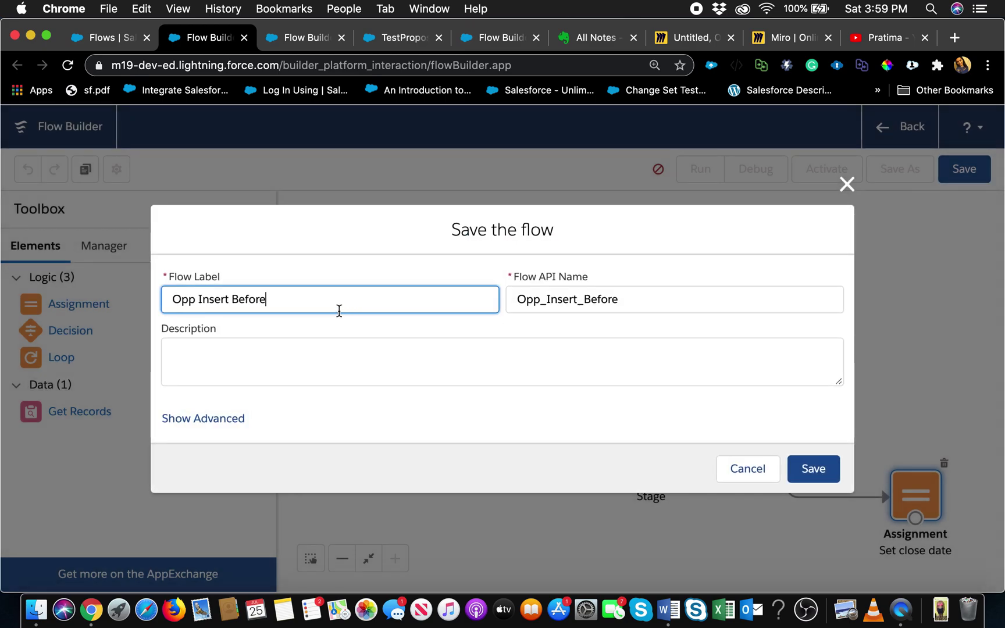
pyautogui.write('1')
pyautogui.click(630, 299)
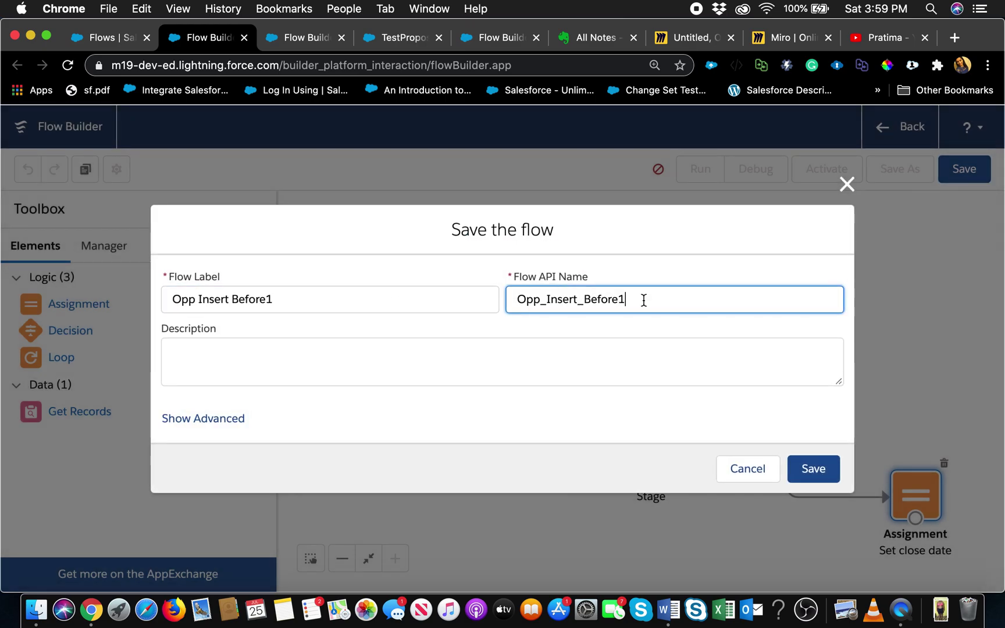
pyautogui.click(769, 249)
pyautogui.click(813, 469)
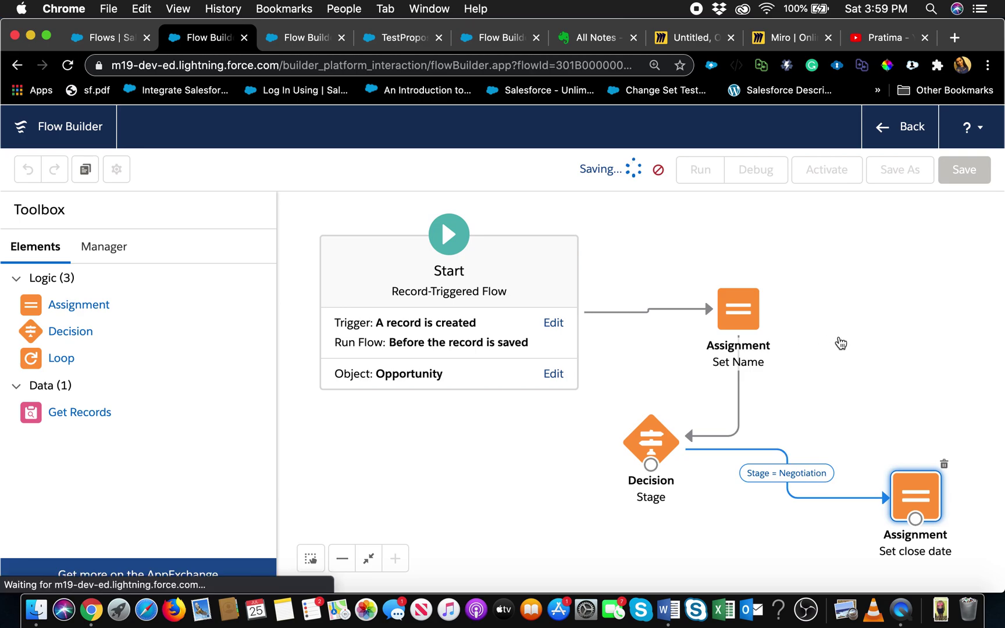
pyautogui.scroll(-1, 737, 299)
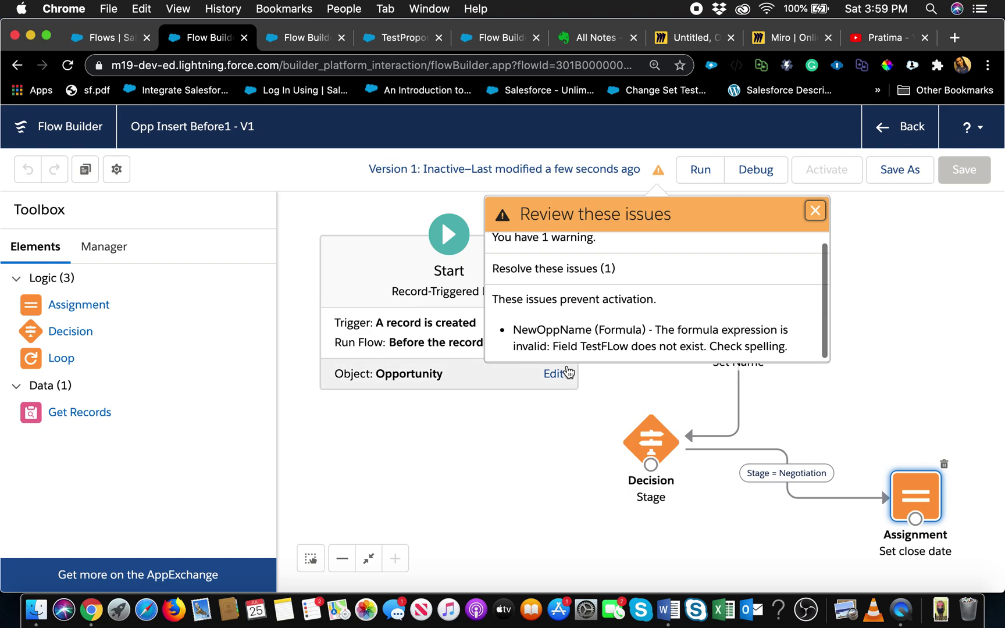
pyautogui.click(815, 212)
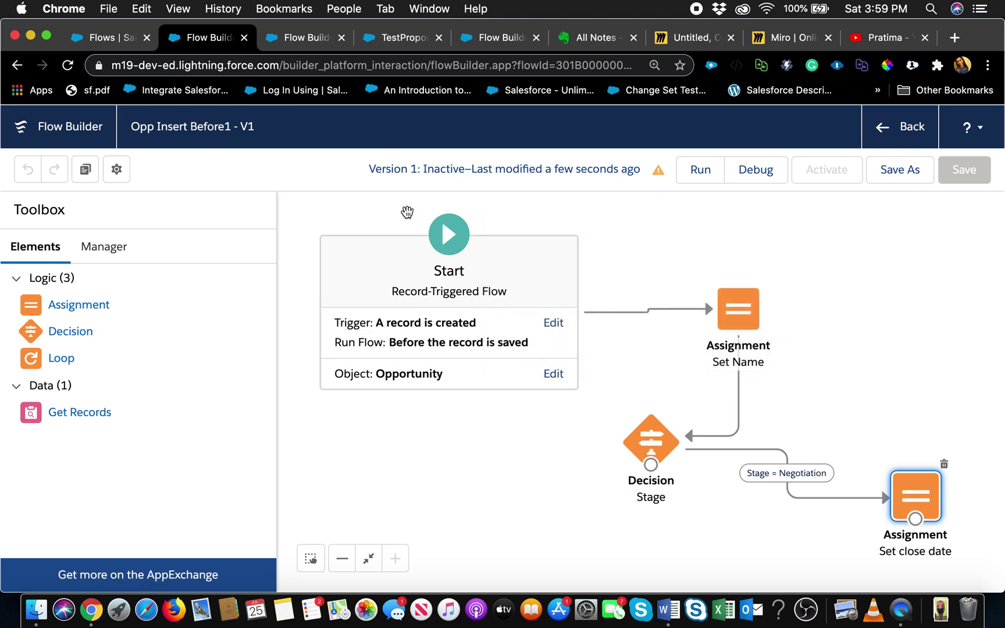
# Put quotes around TestFLow in the NewOppName formula
pyautogui.click(102, 248)
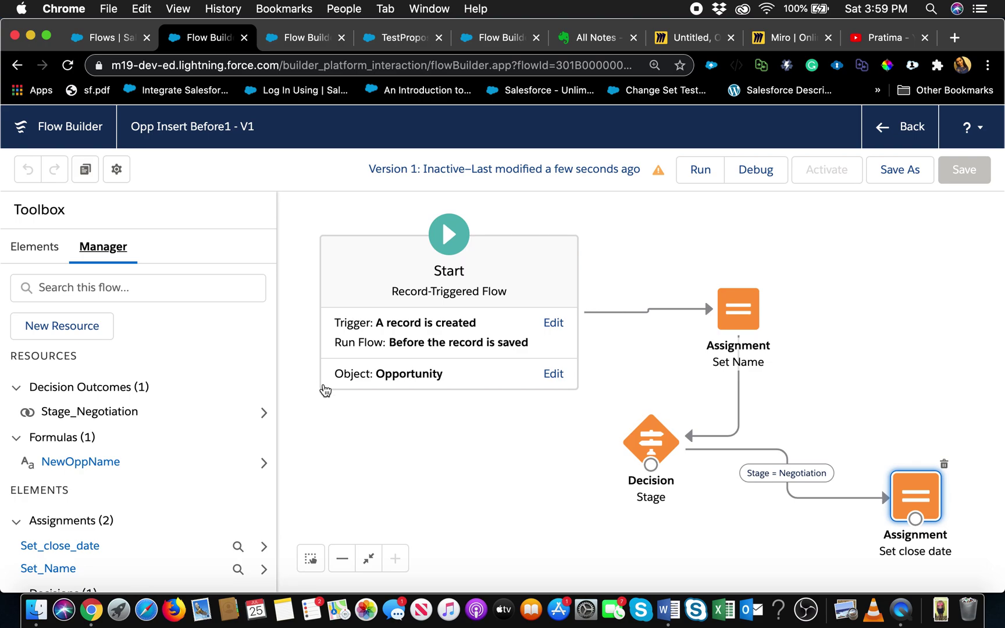
pyautogui.click(81, 462)
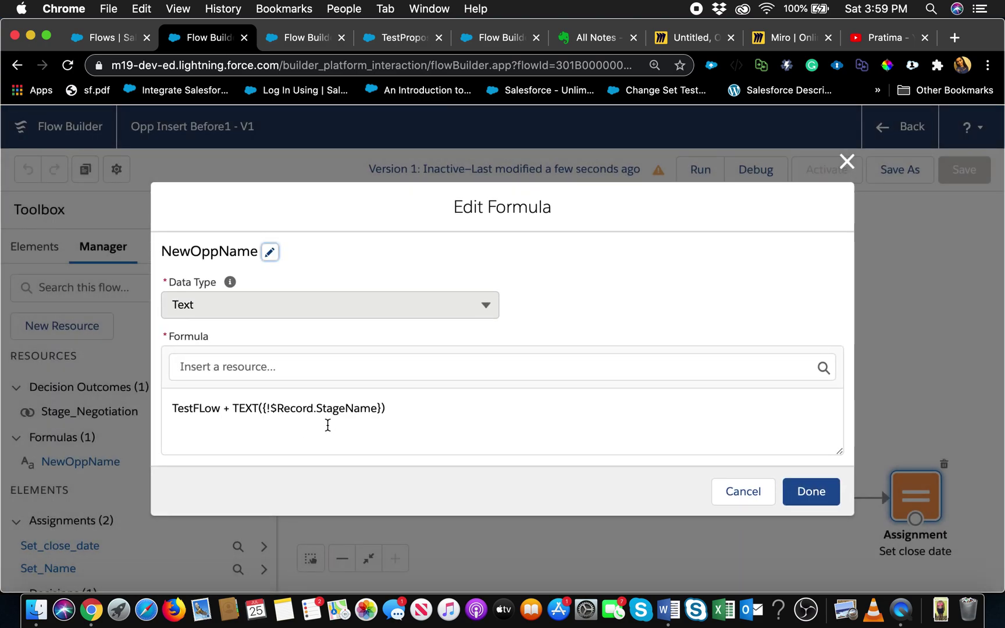
pyautogui.click(233, 407)
pyautogui.click(173, 408)
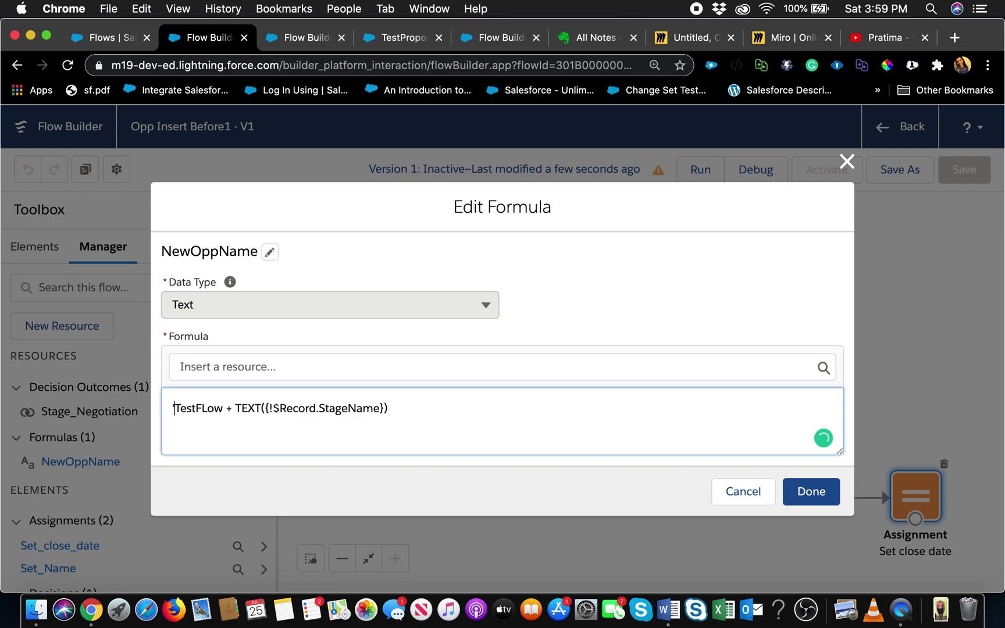
pyautogui.click(222, 409)
pyautogui.write("'")
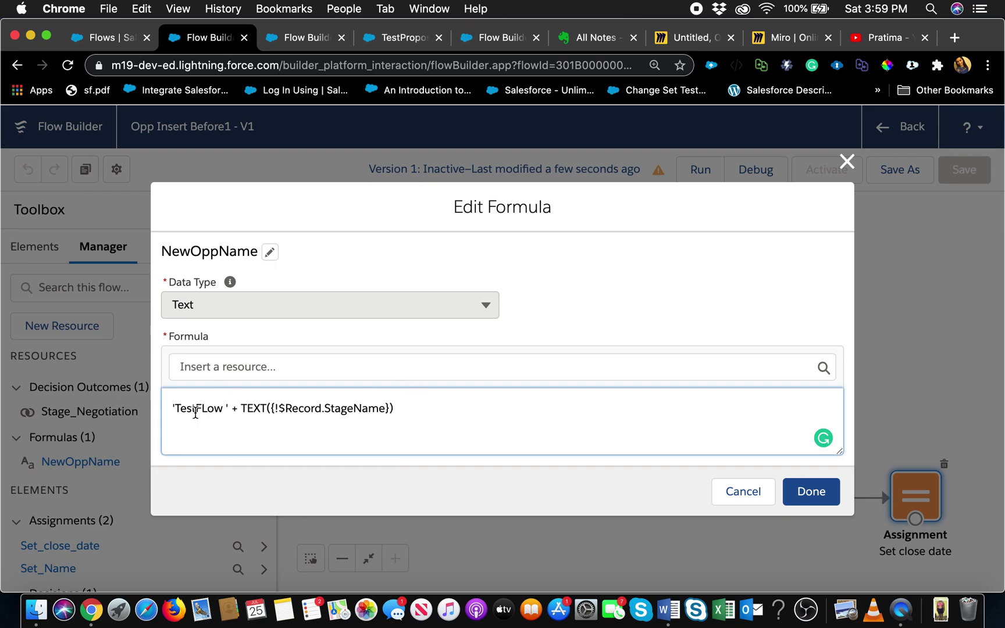
# Save the corrected formula and flow, then activate the flow
pyautogui.click(814, 488)
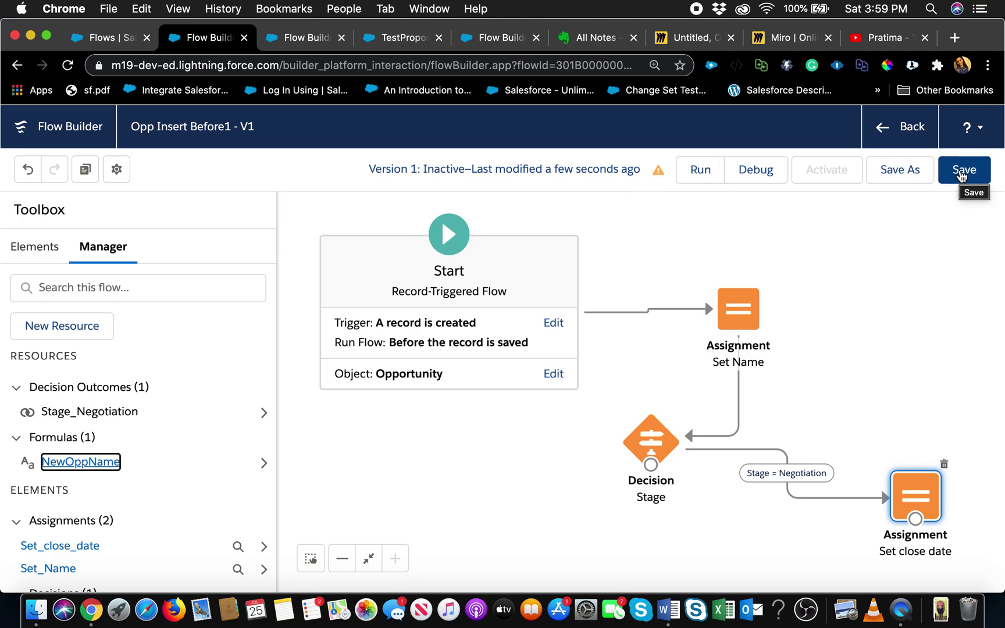
pyautogui.click(961, 176)
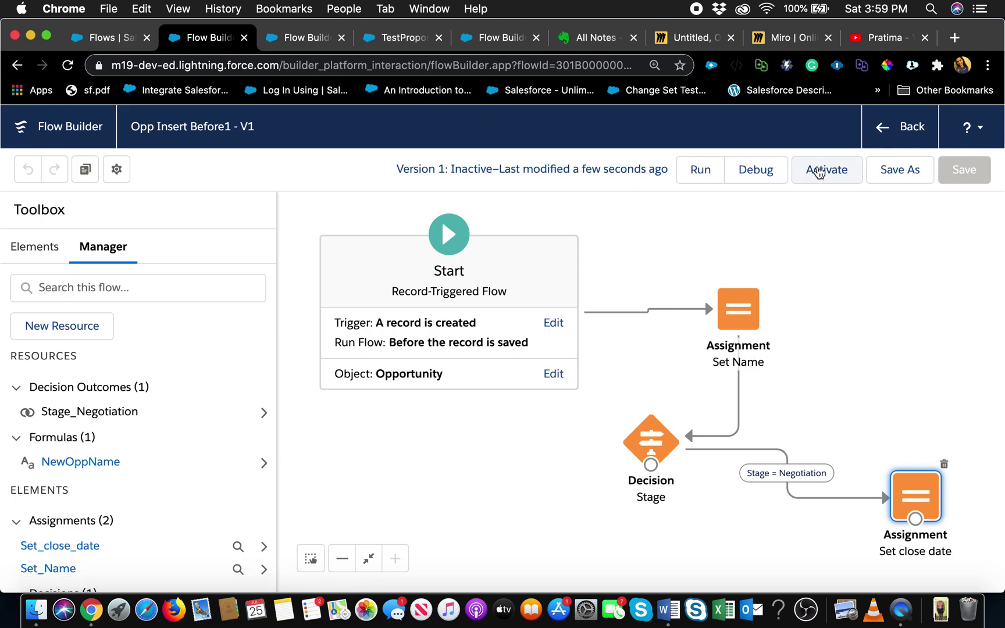
pyautogui.click(822, 170)
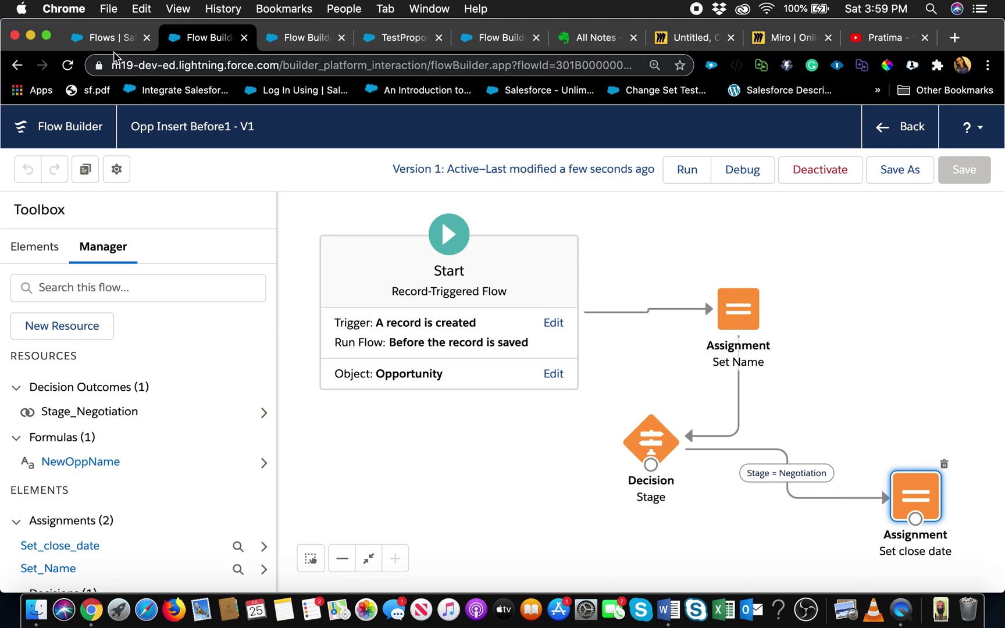
# Clone the TestProposal opportunity and replace its name with 'iyiyriuyi'
pyautogui.click(378, 38)
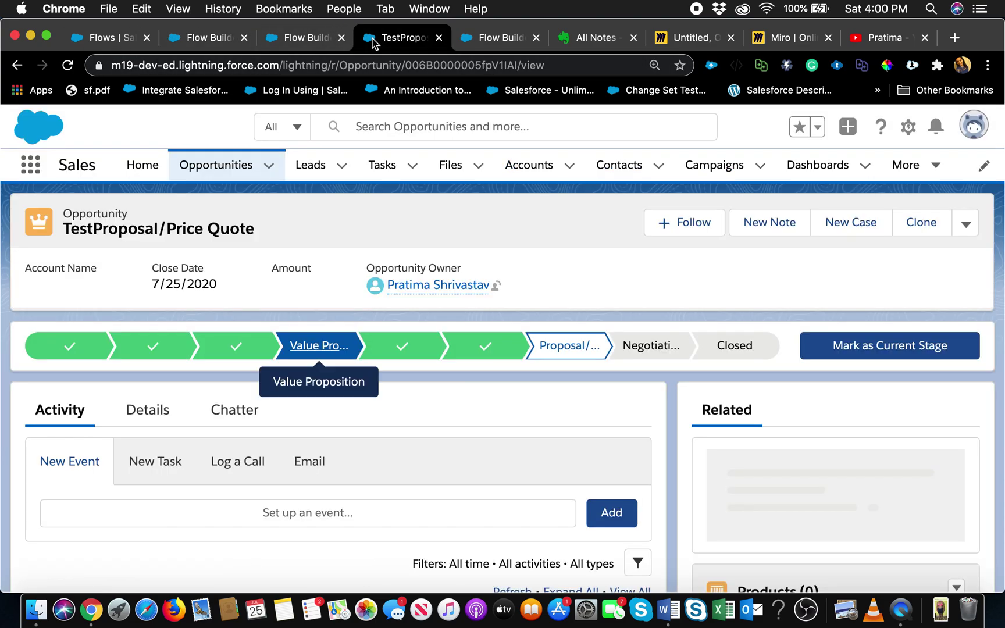
pyautogui.click(906, 217)
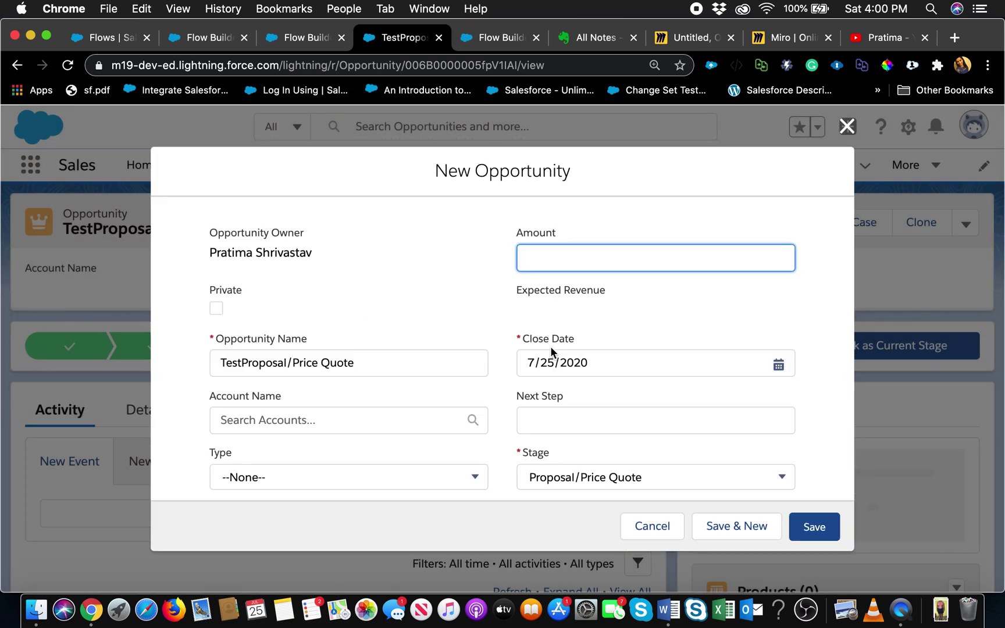
pyautogui.tripleClick(365, 360)
pyautogui.write('iyiy')
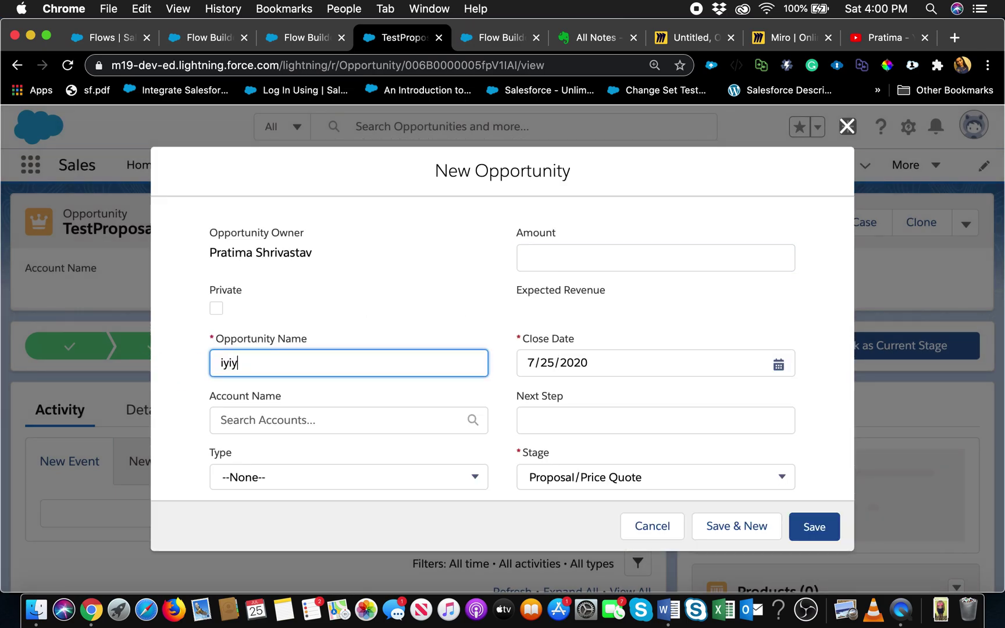
pyautogui.write('riuyi')
# Give the clone close date 7/31/2020 and stage Negotiation/Review, then save it
pyautogui.click(599, 372)
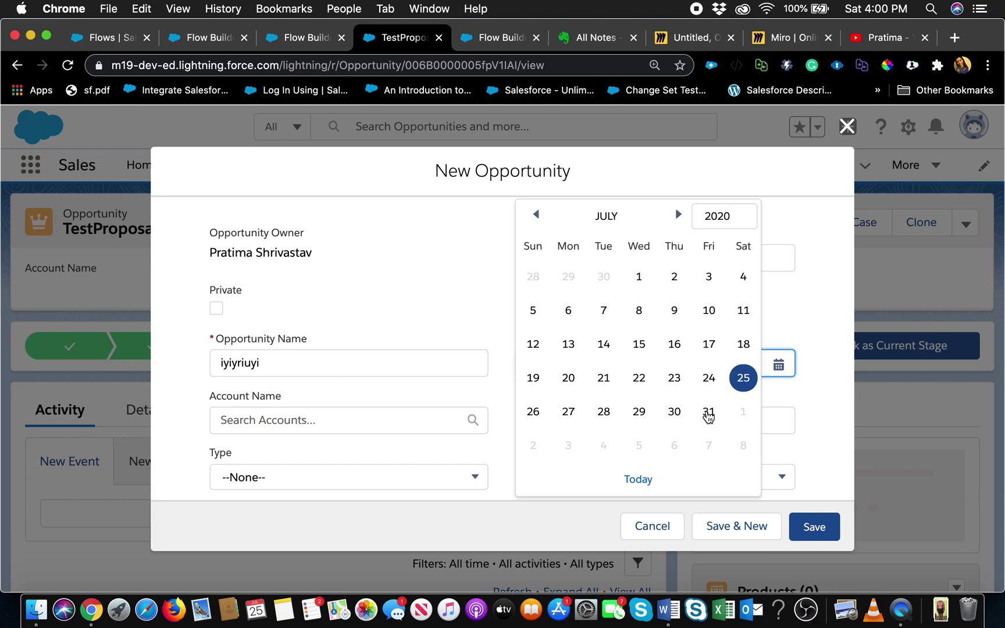
pyautogui.click(708, 412)
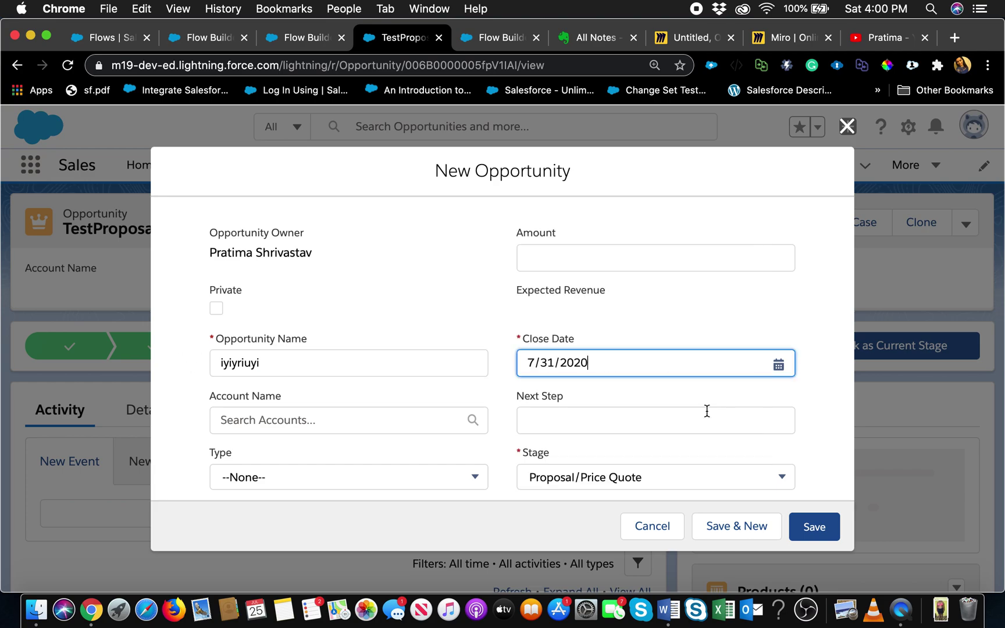
pyautogui.click(589, 478)
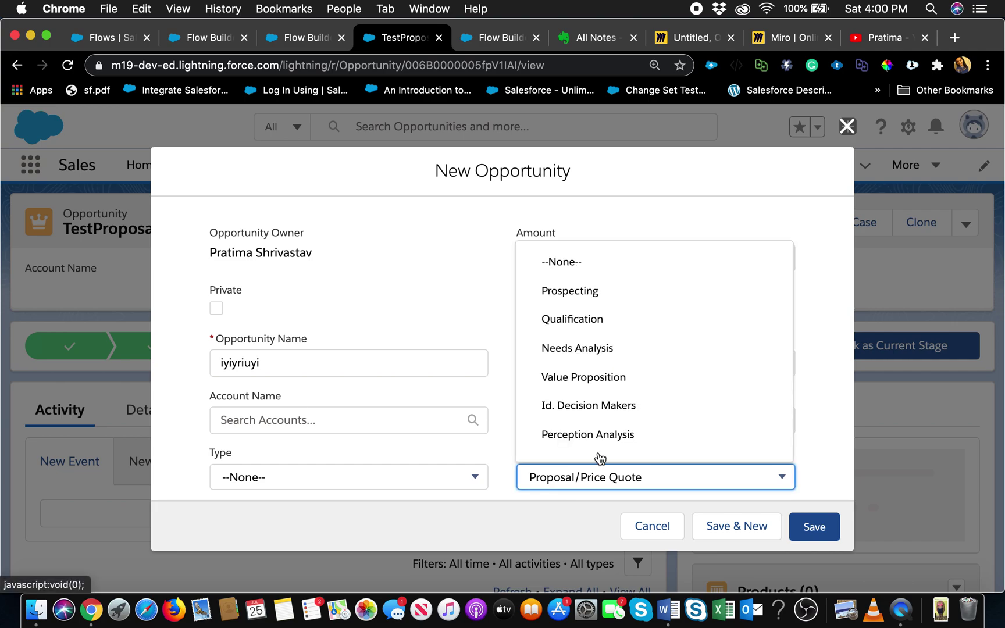
pyautogui.scroll(-3, 616, 424)
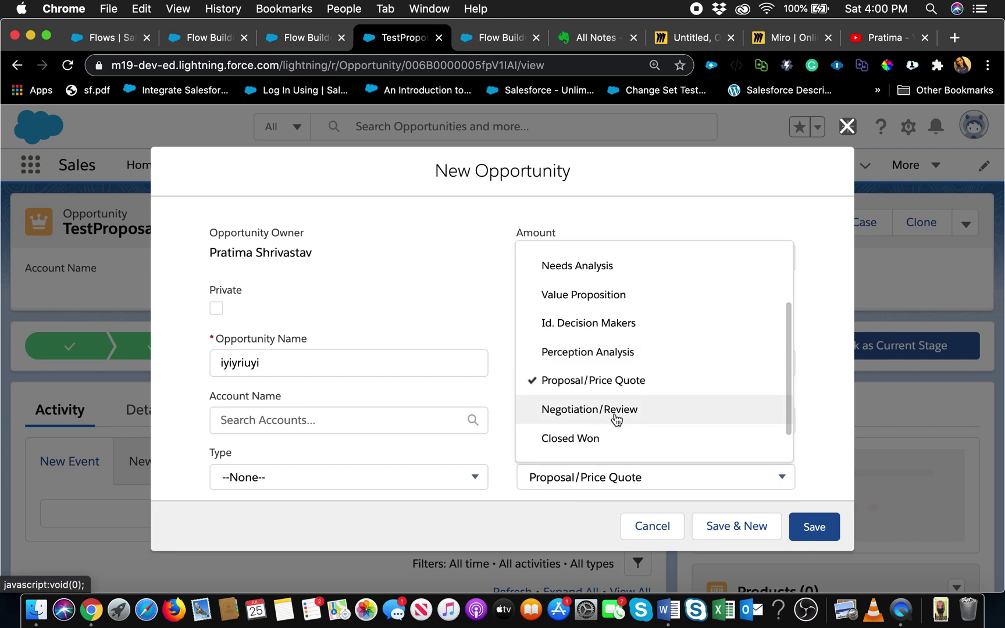
pyautogui.click(616, 419)
pyautogui.scroll(-2, 692, 433)
pyautogui.click(811, 528)
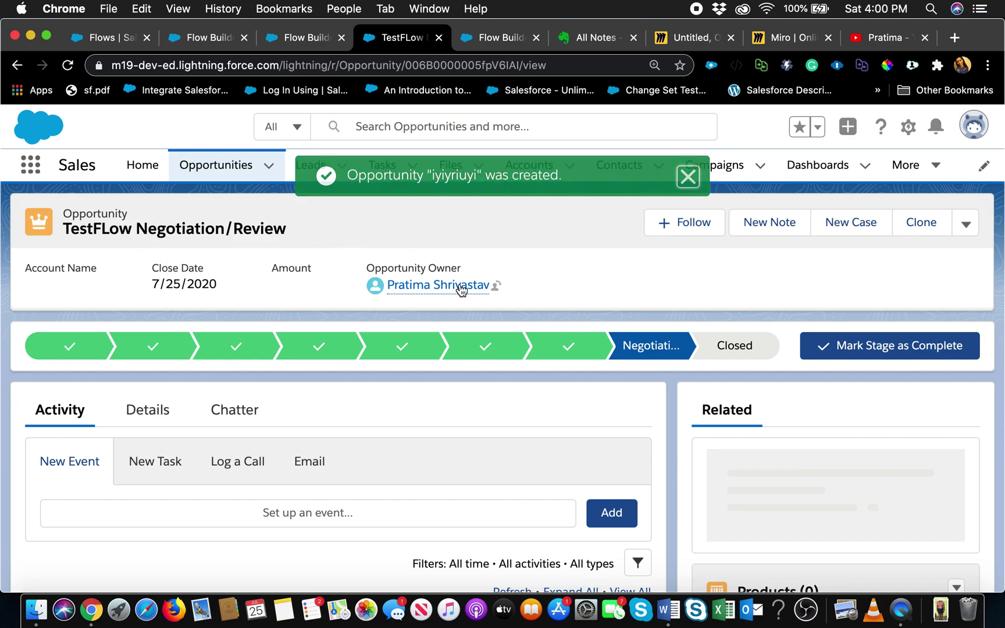
# Check the saved record's 7/25/2020 close date and scroll down to Stage History
pyautogui.tripleClick(201, 282)
pyautogui.click(398, 248)
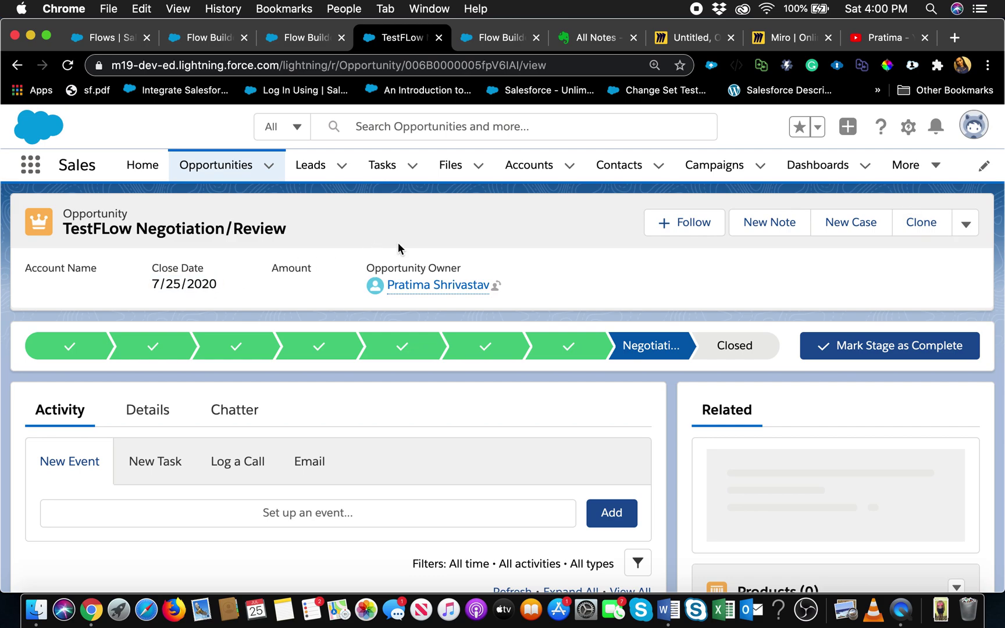
pyautogui.scroll(-6, 536, 413)
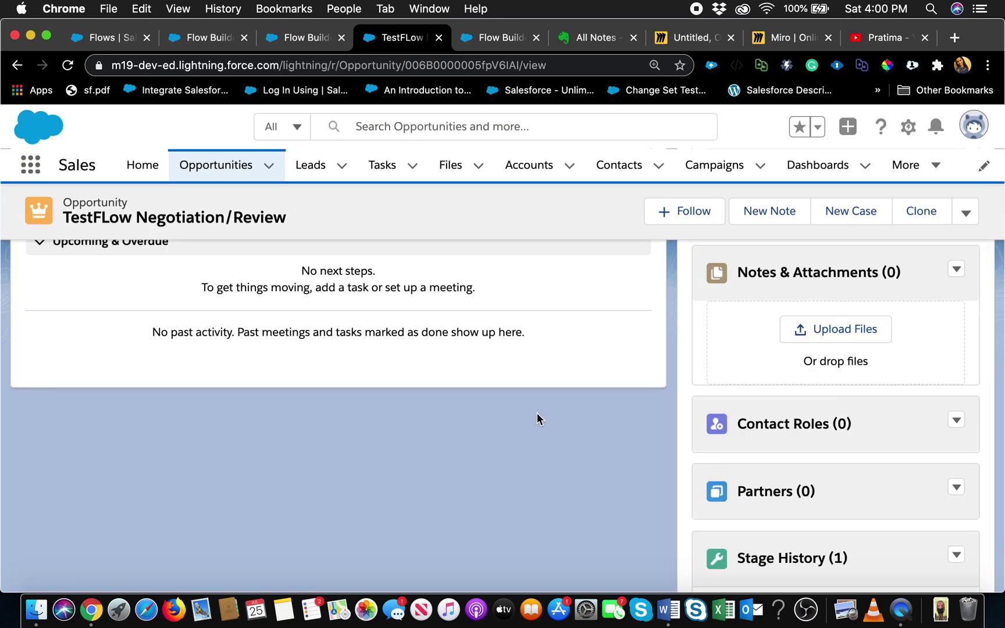
pyautogui.scroll(-5, 537, 413)
pyautogui.scroll(2, 536, 413)
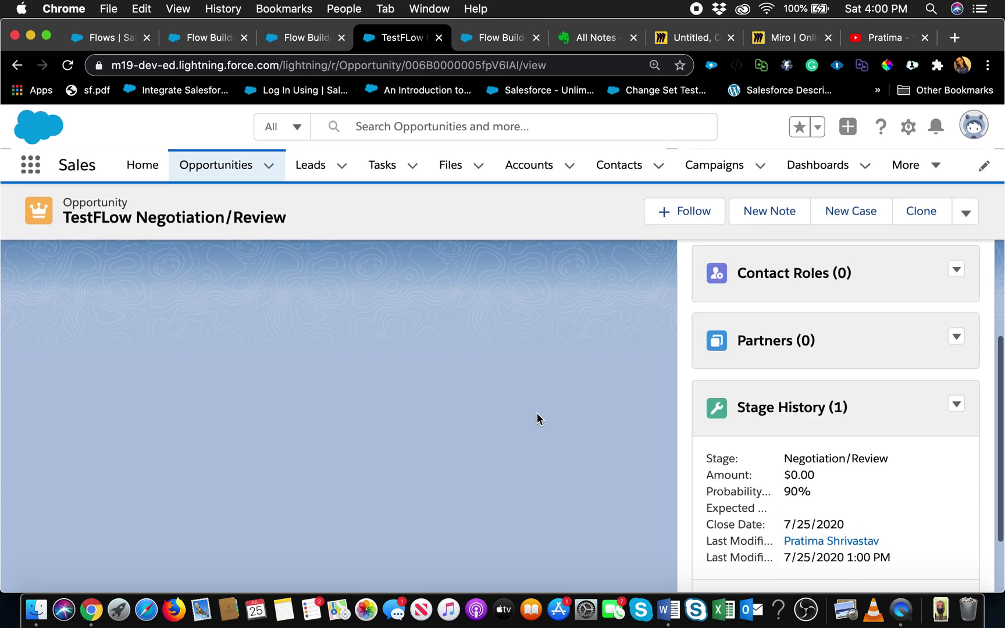
pyautogui.scroll(2, 537, 412)
pyautogui.scroll(-3, 537, 413)
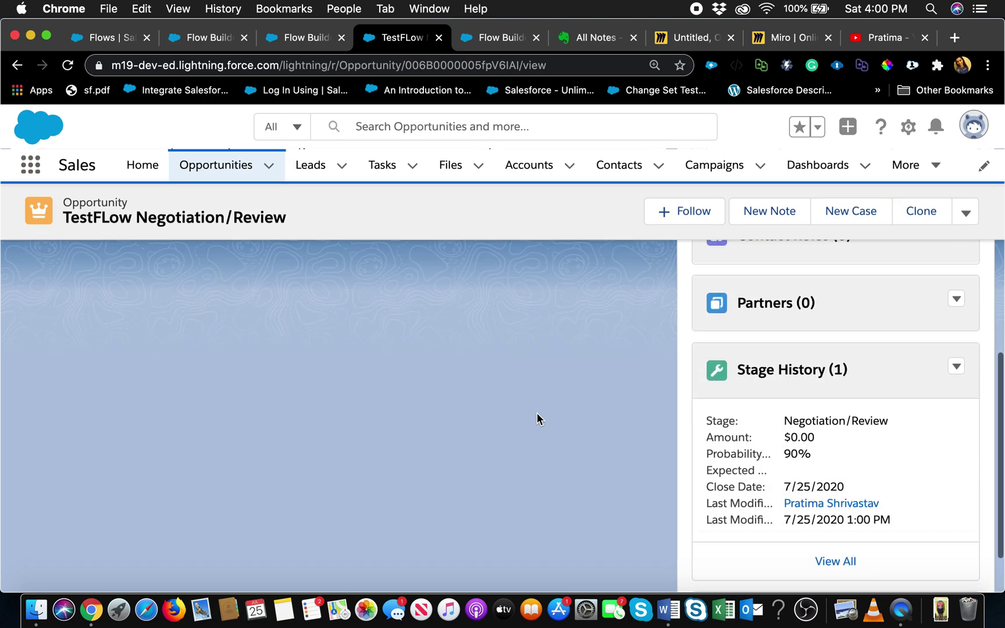
pyautogui.scroll(-1, 537, 413)
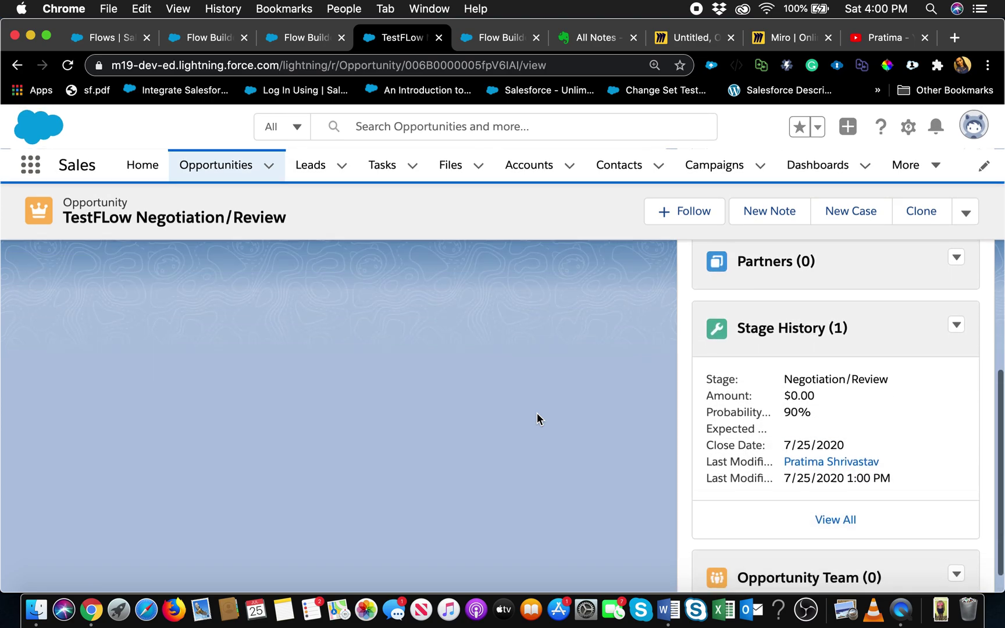
# Open the full Stage History confirming close date 7/25/2020, then go to the Automation notes
pyautogui.tripleClick(793, 440)
pyautogui.click(825, 518)
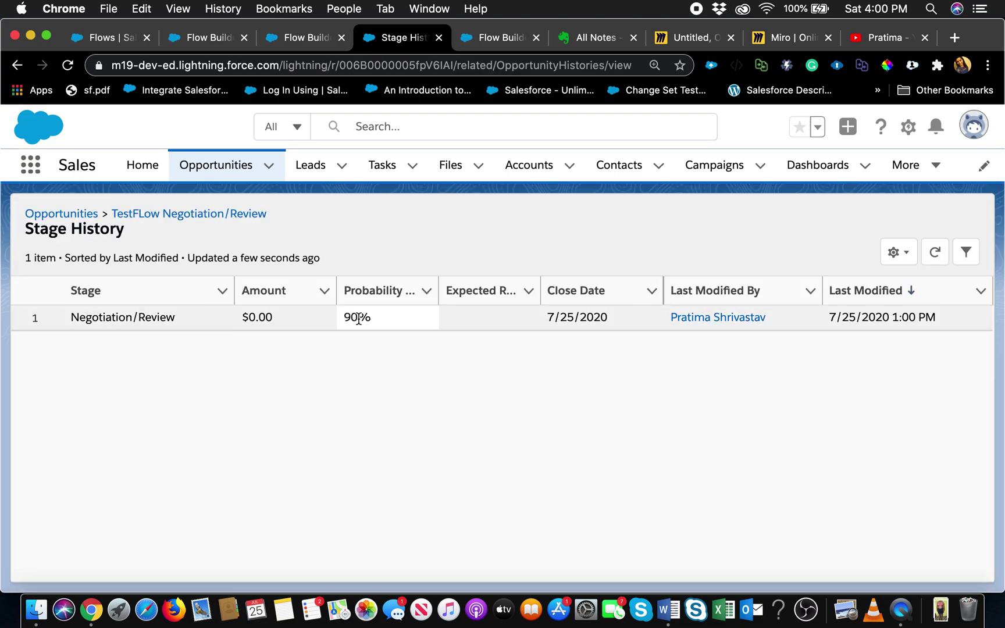
pyautogui.tripleClick(558, 317)
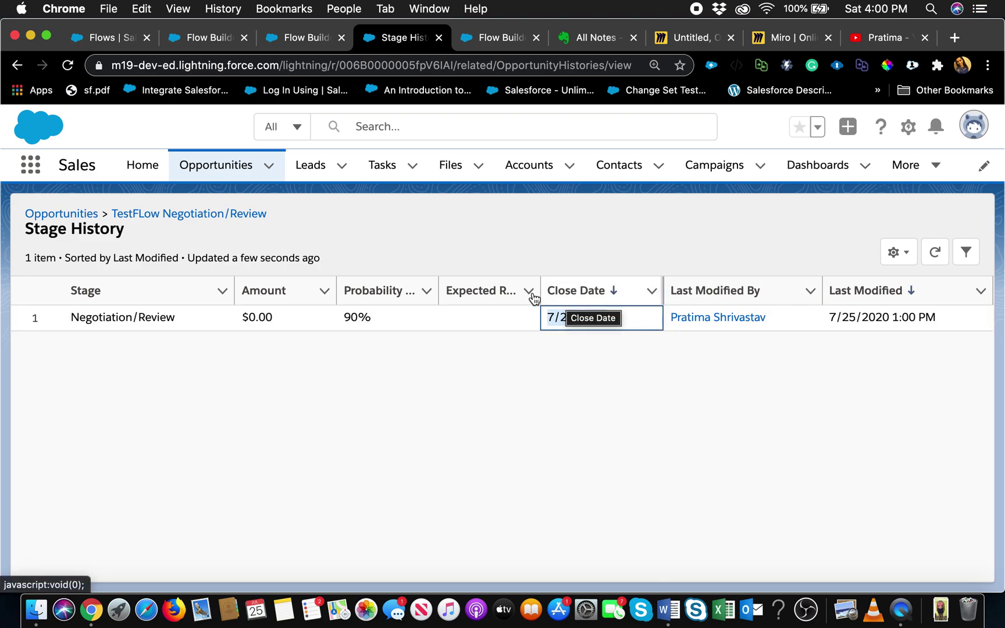
pyautogui.click(331, 251)
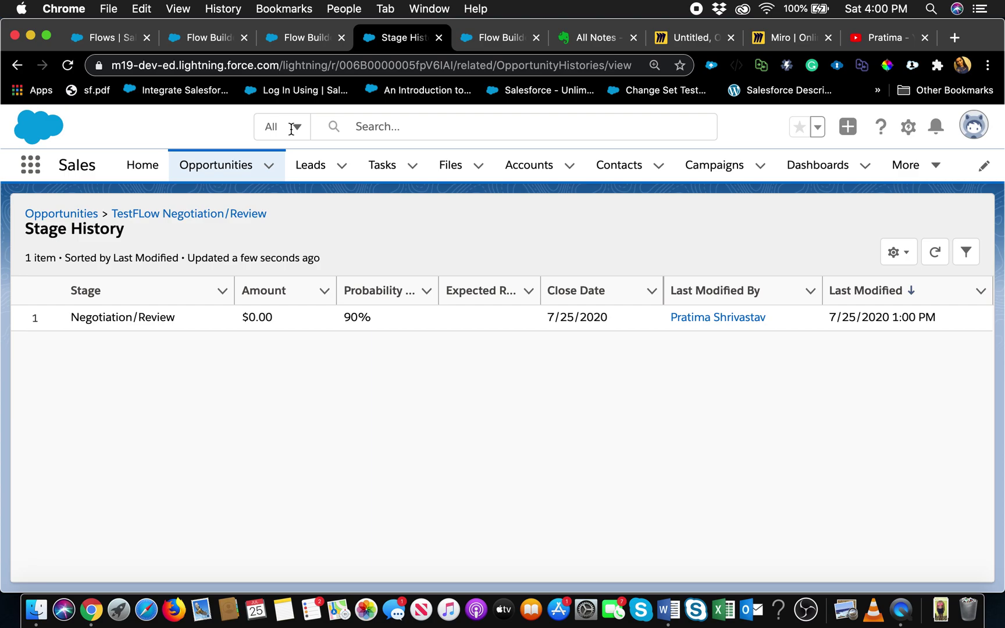
pyautogui.click(314, 38)
pyautogui.click(599, 43)
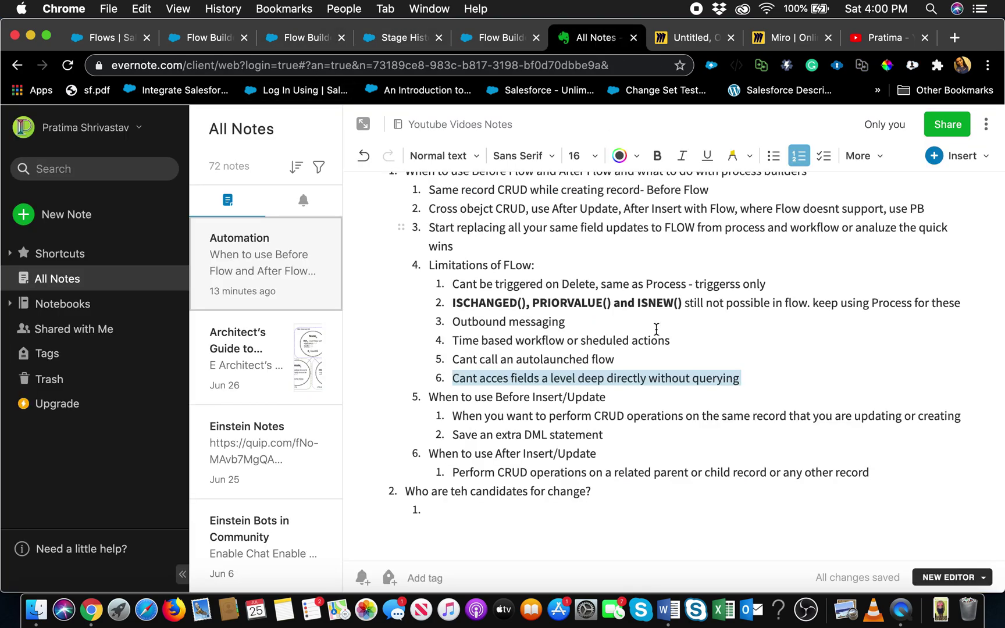
# Highlight the delete-trigger limitation line, then bring up the Opp Flow Before Insert flow
pyautogui.tripleClick(501, 283)
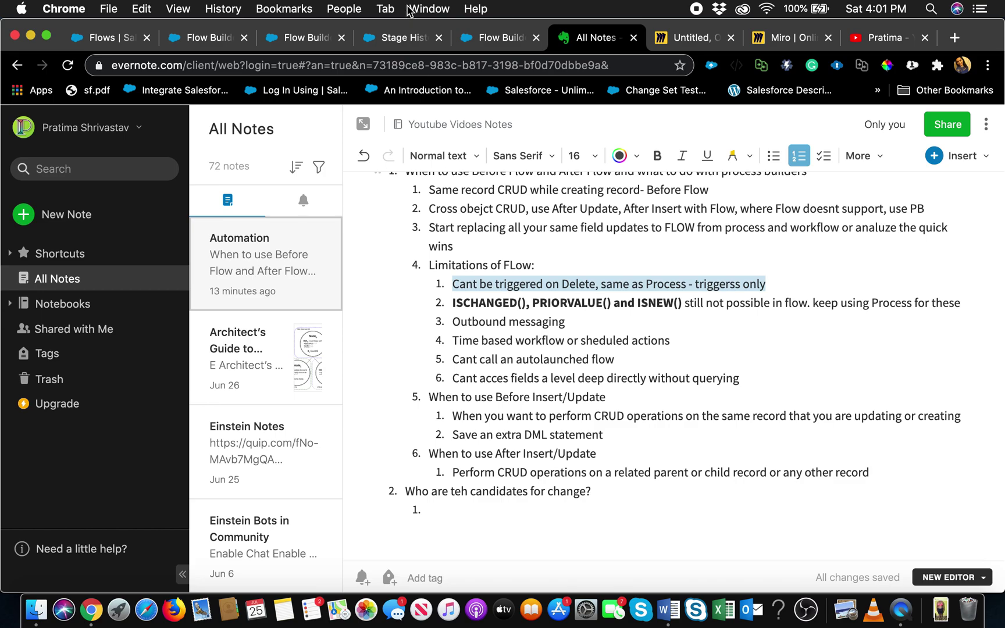
pyautogui.click(314, 37)
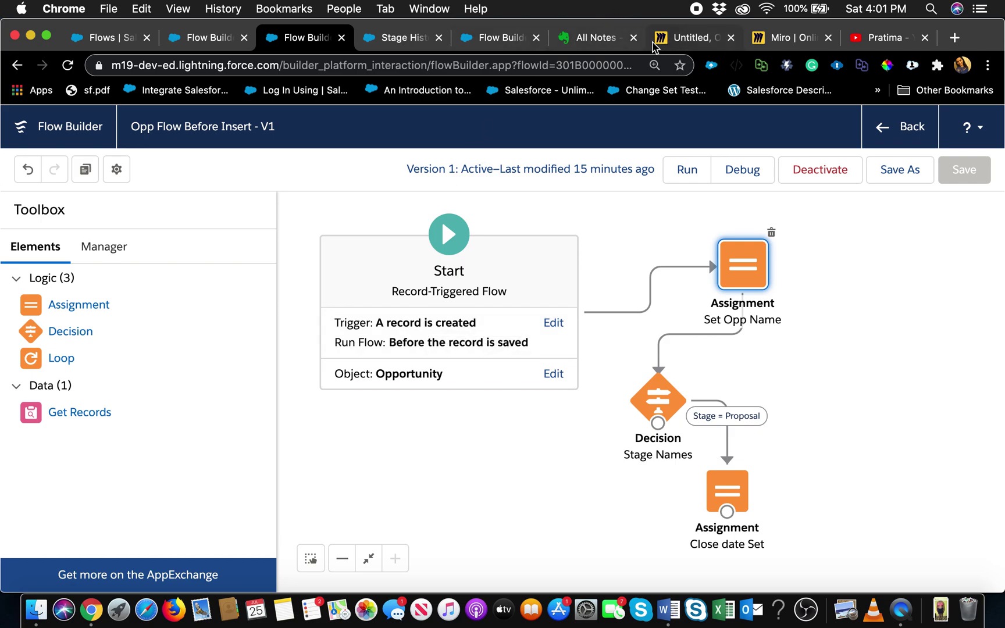
# Return to the Evernote Automation note listing the six Flow limitations
pyautogui.click(603, 45)
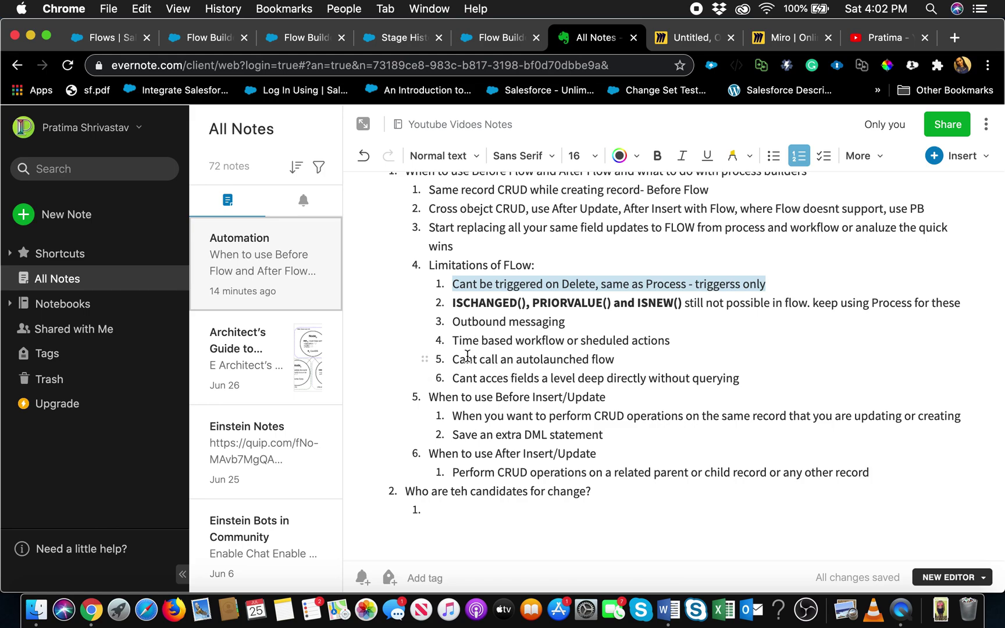
# Highlight the scheduled-actions and one-level-deep limitations, then show the Opp Flow Before Insert canvas
pyautogui.doubleClick(599, 343)
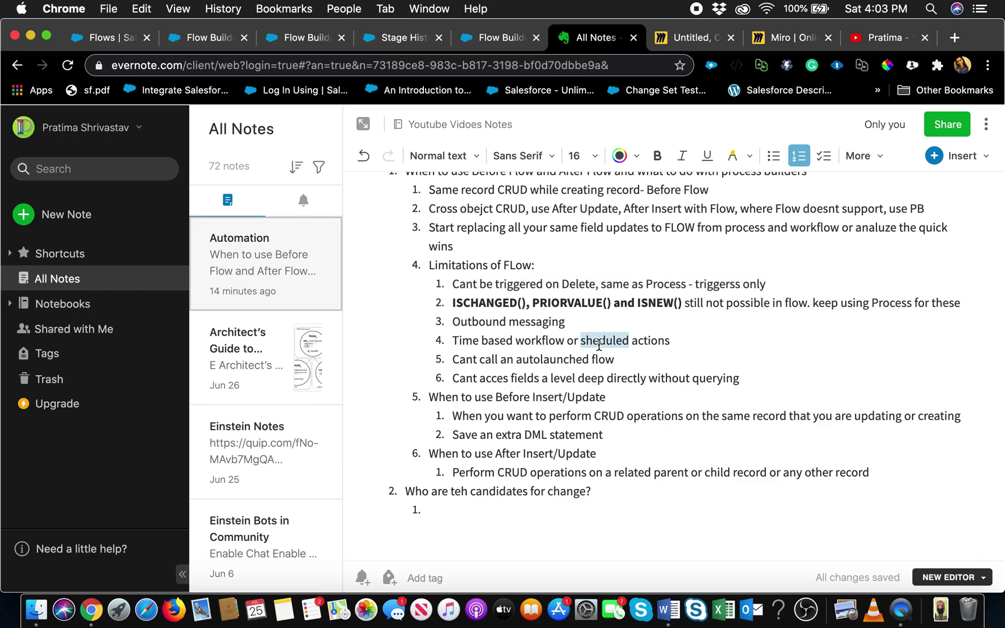
pyautogui.tripleClick(599, 343)
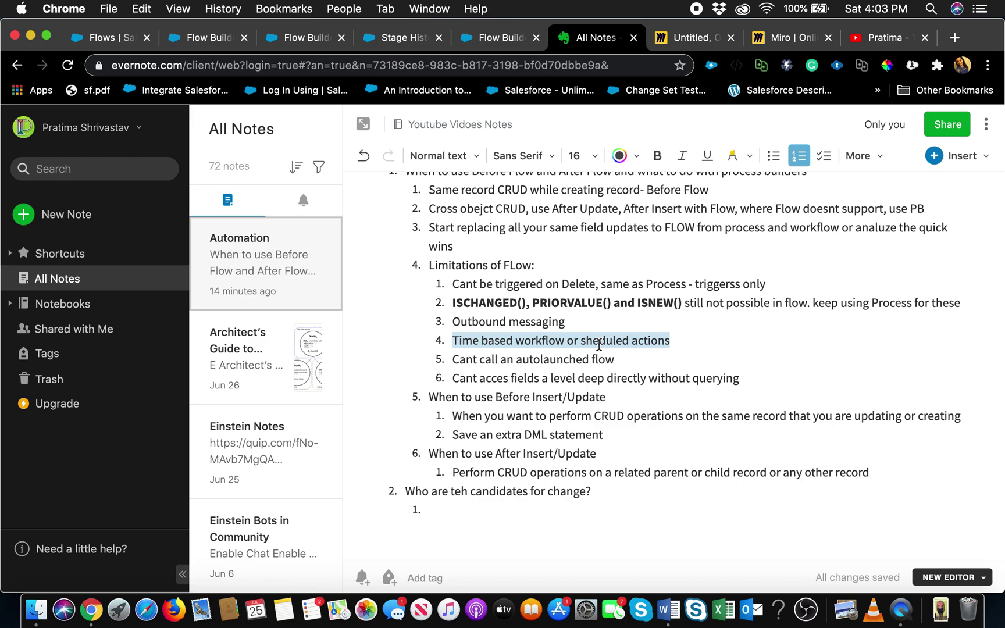
pyautogui.doubleClick(598, 380)
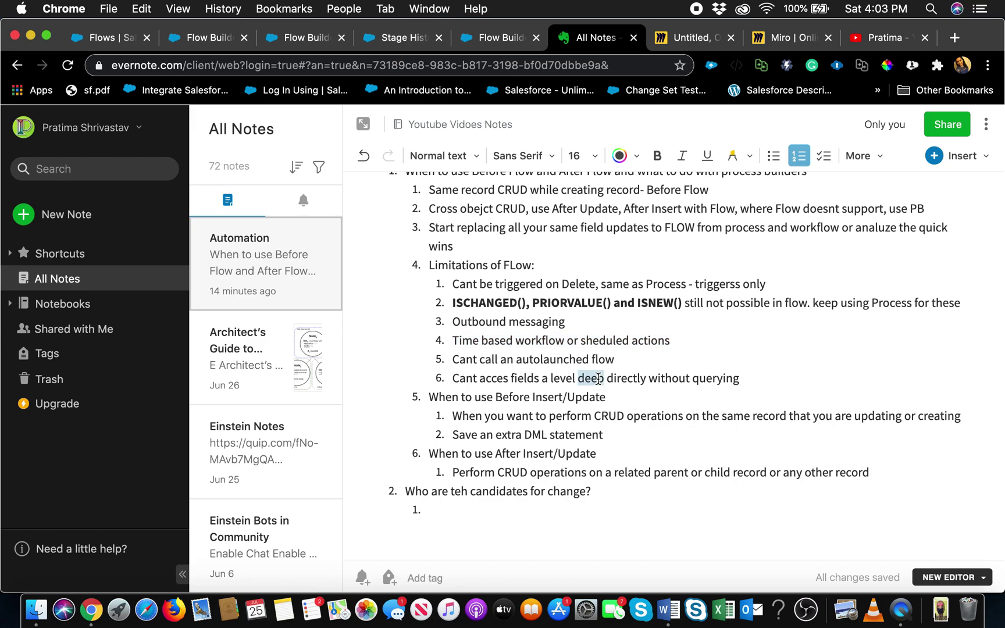
pyautogui.click(317, 38)
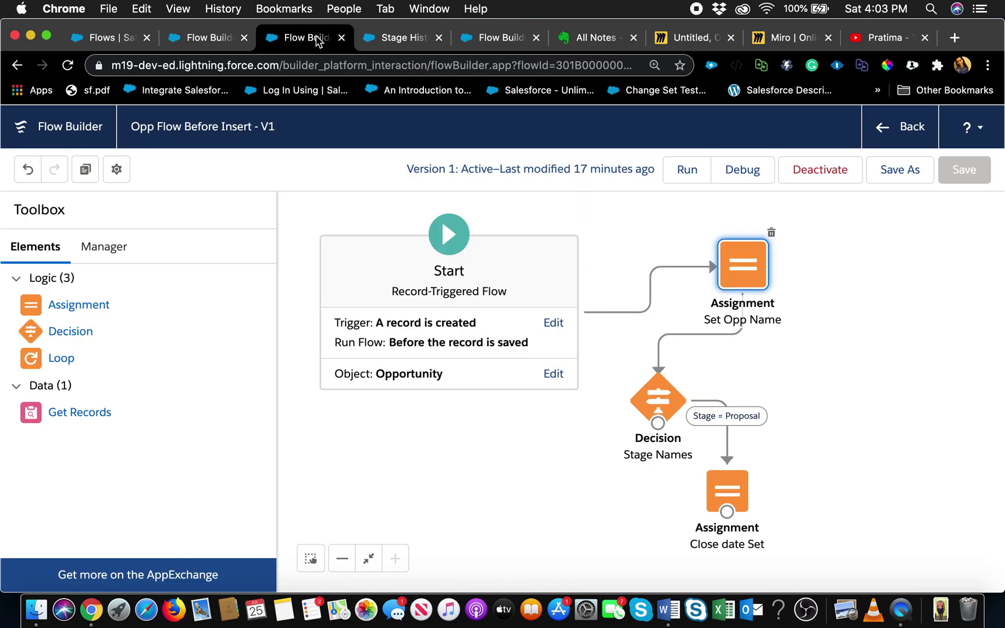
# Change the Set Opp Name variable to {!$Record.acco}, show the error, discard, and return to notes
pyautogui.doubleClick(742, 275)
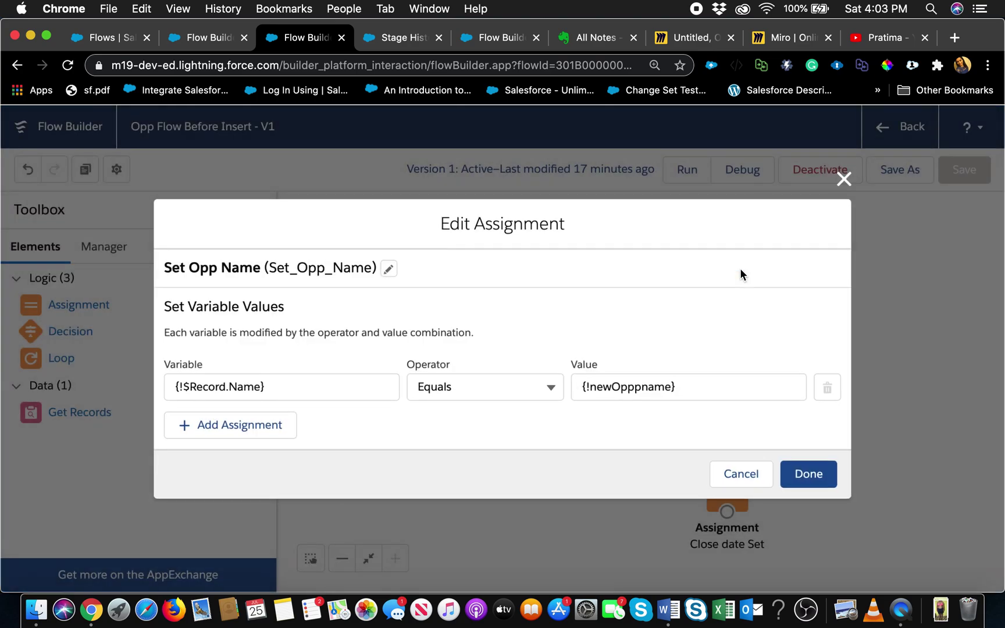
pyautogui.click(257, 382)
pyautogui.click(247, 384)
pyautogui.write('acco')
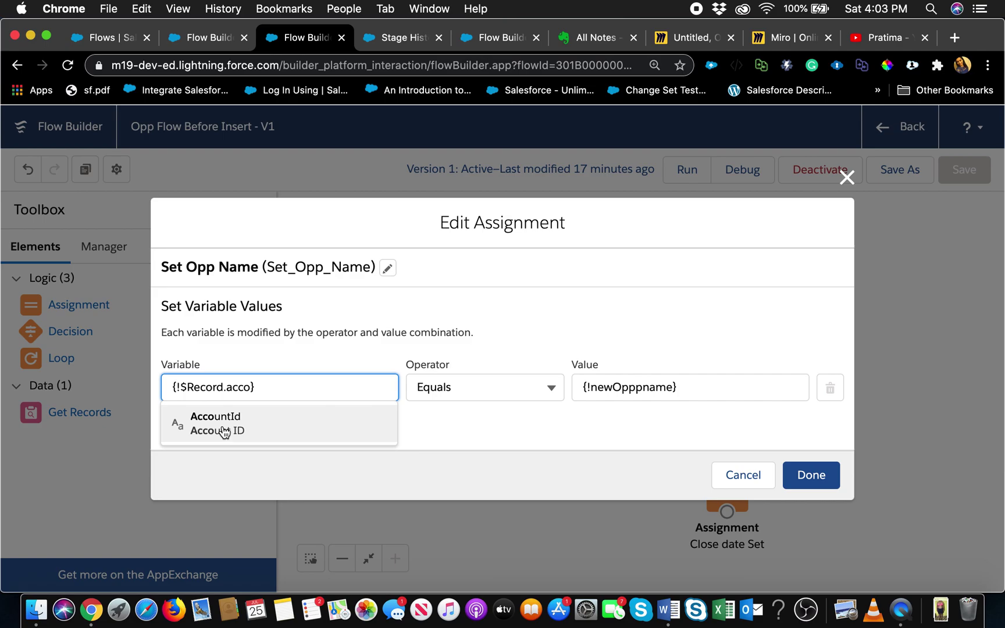
pyautogui.click(457, 299)
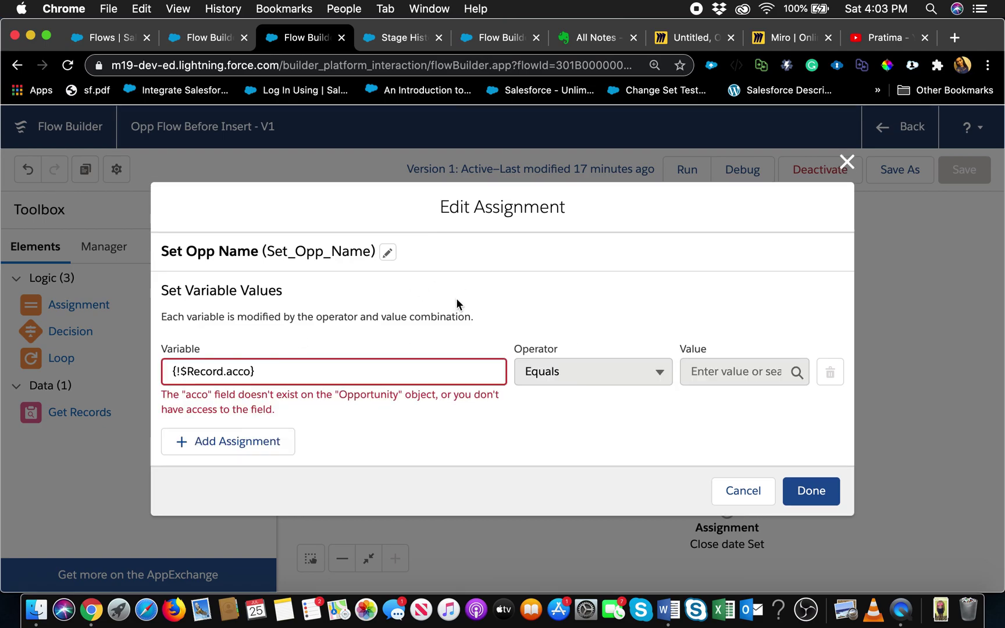
pyautogui.click(847, 162)
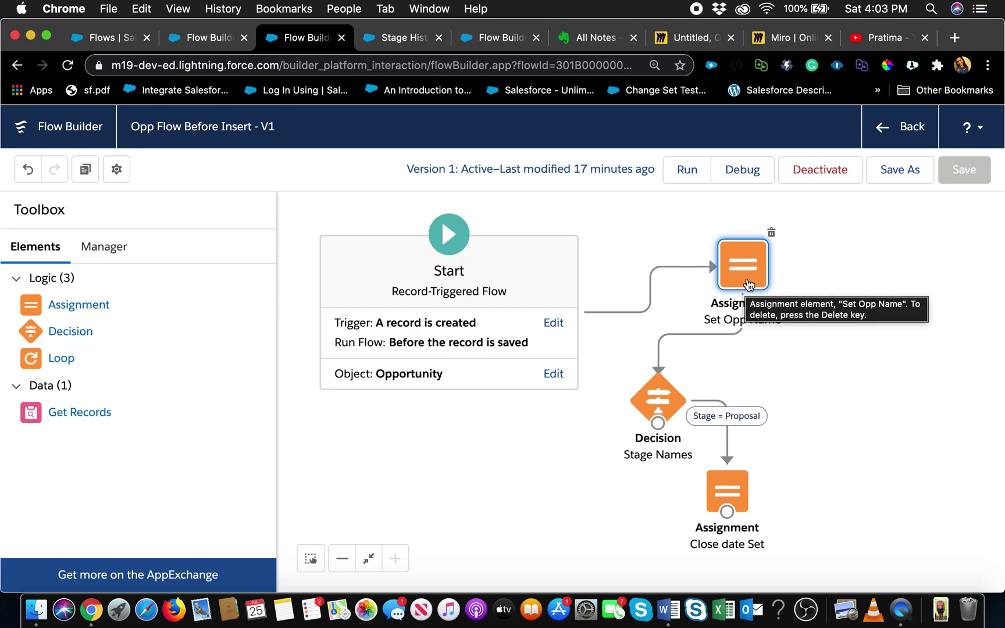
pyautogui.click(582, 41)
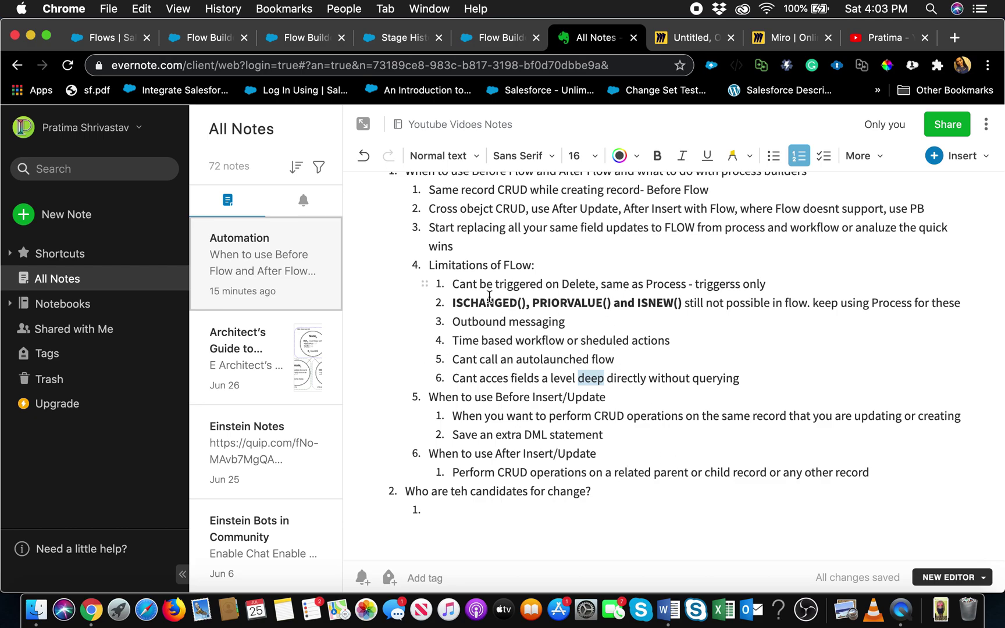
# Switch to the active Opp Insert Before1 V1 flow tab
pyautogui.click(189, 40)
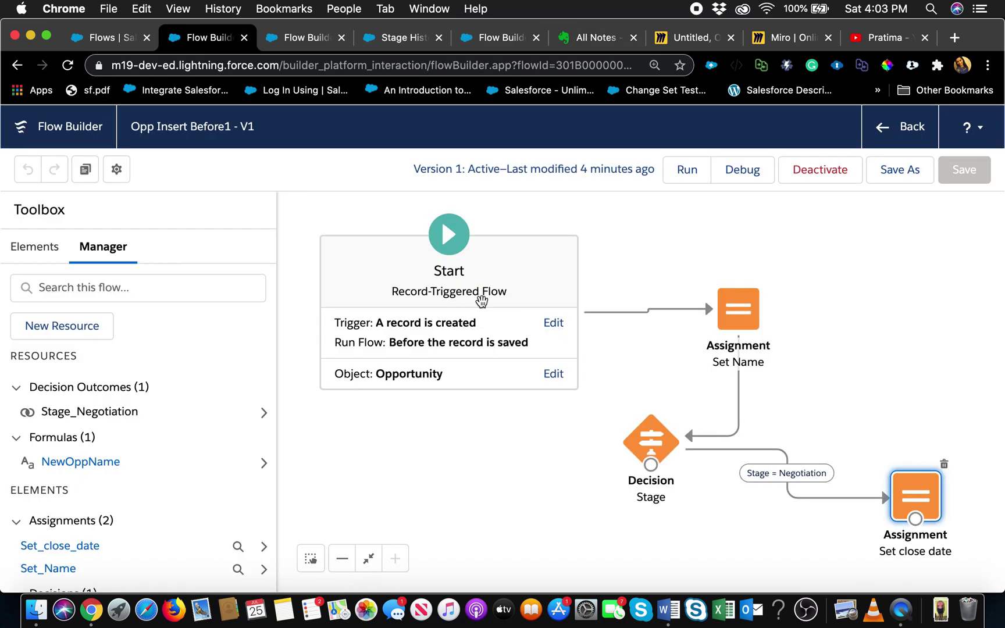